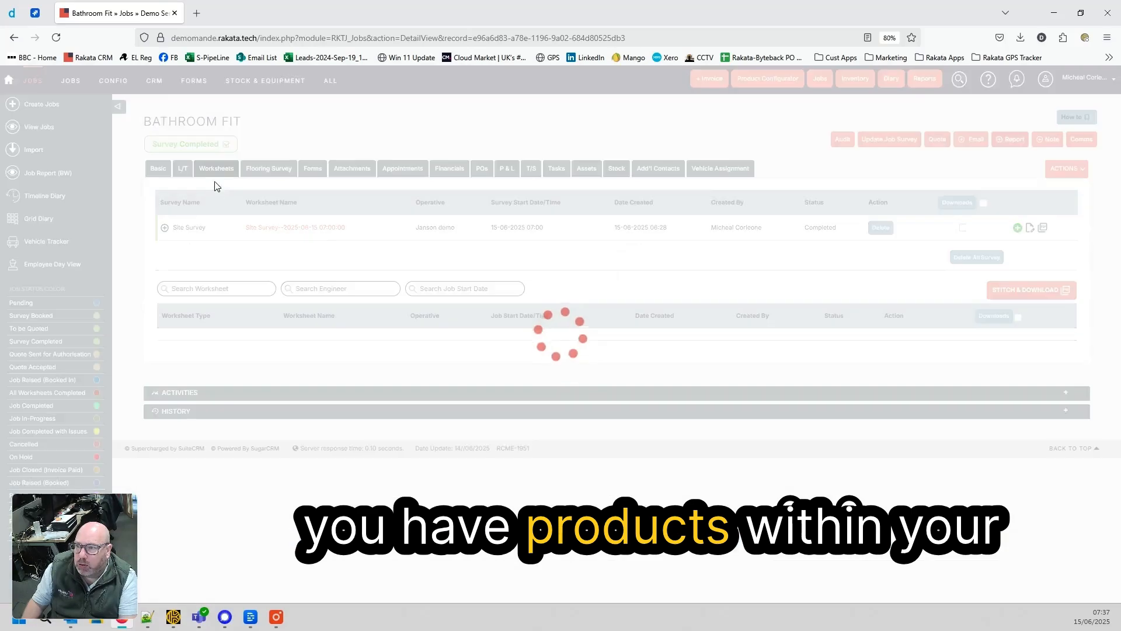
# Create a quote for the Bathroom Fit job, pulling through the line items from its Site Survey worksheet.
pyautogui.click(165, 228)
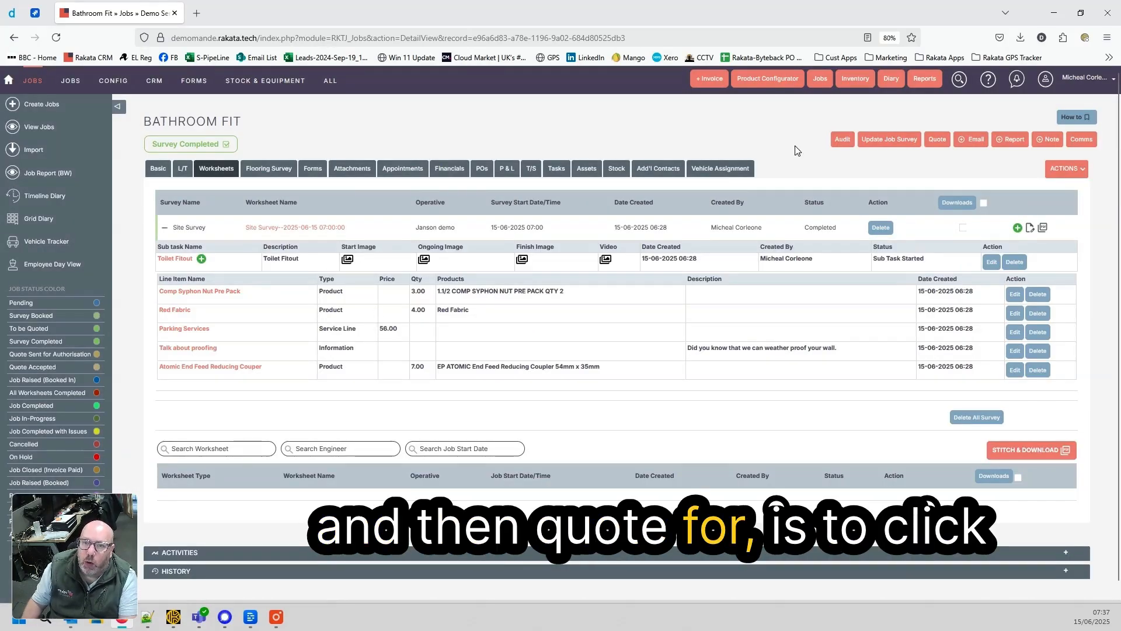
pyautogui.click(938, 140)
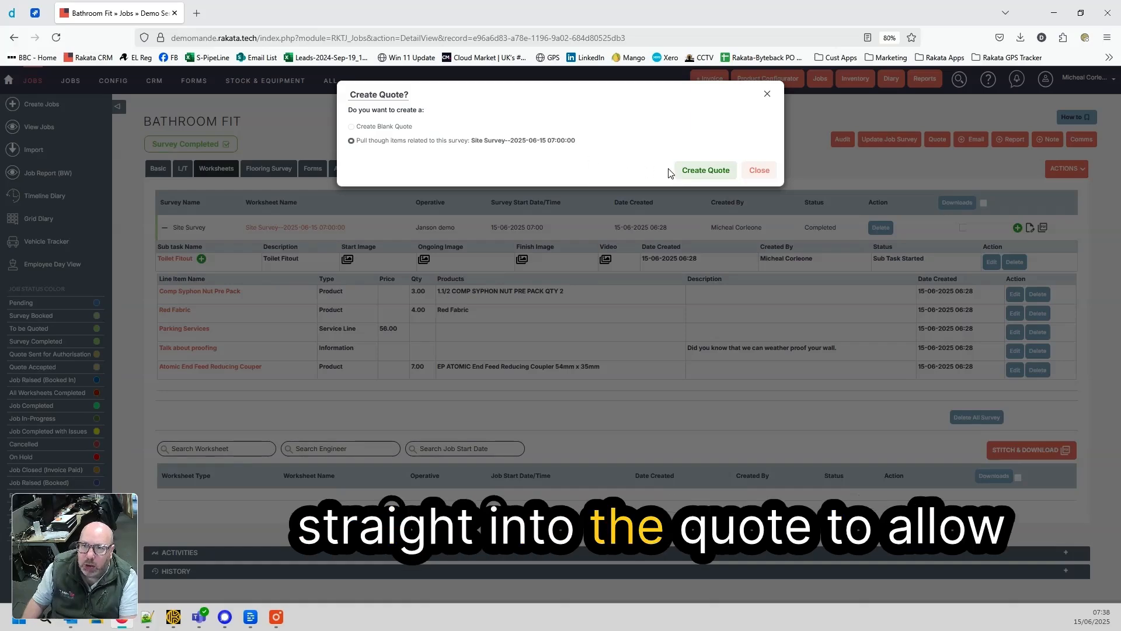
pyautogui.click(706, 171)
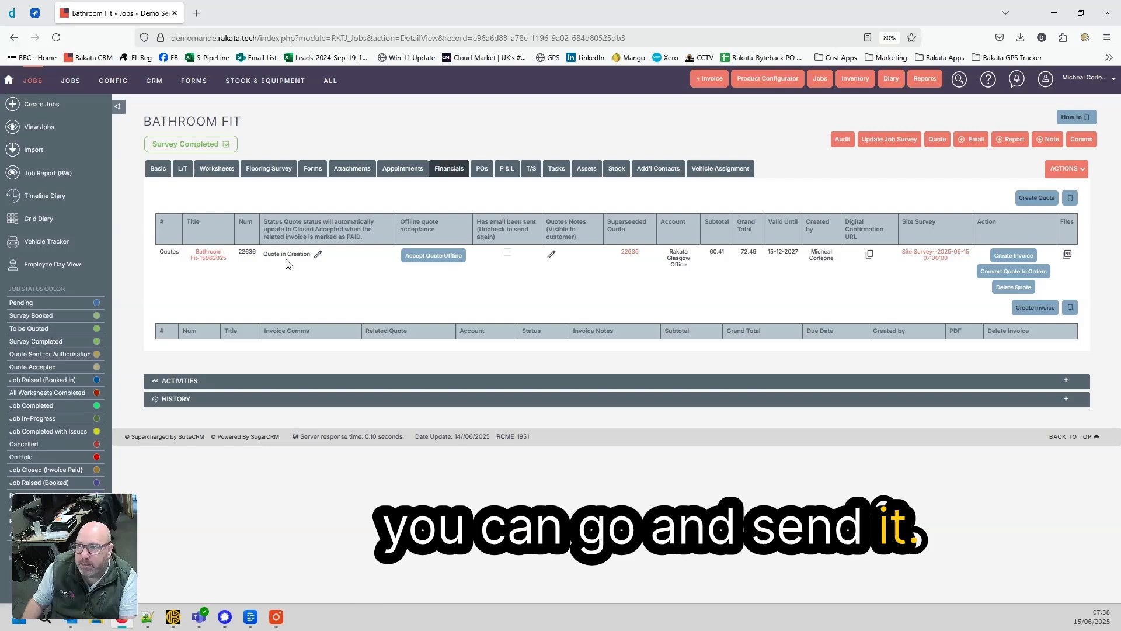
# Open the new Bathroom Fit-15062025 quote for editing.
pyautogui.click(208, 258)
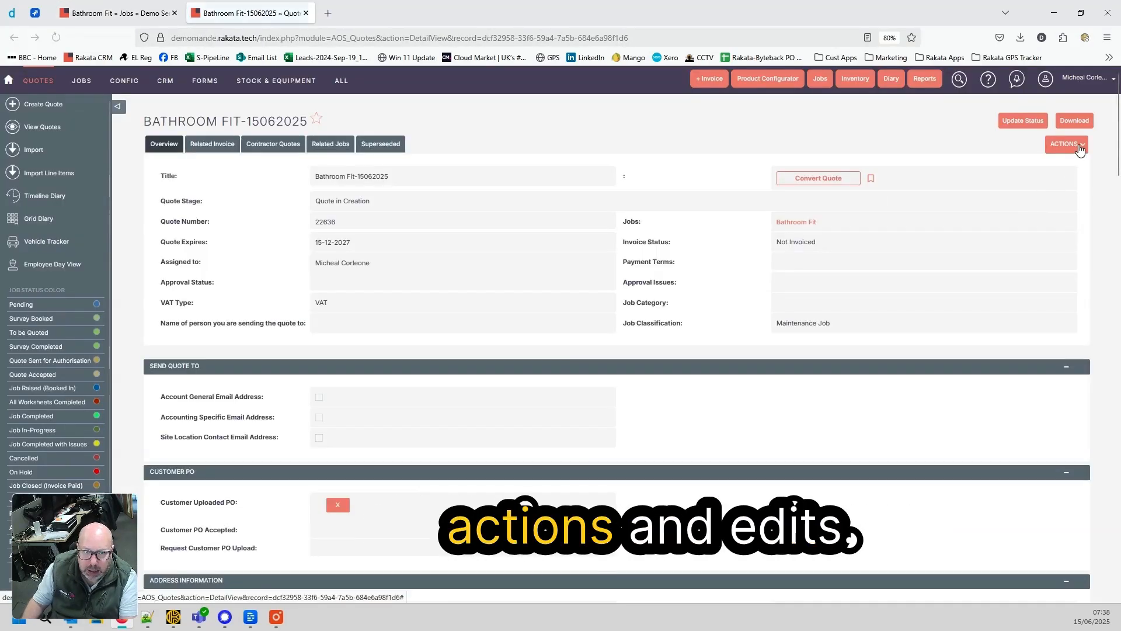
pyautogui.click(1066, 144)
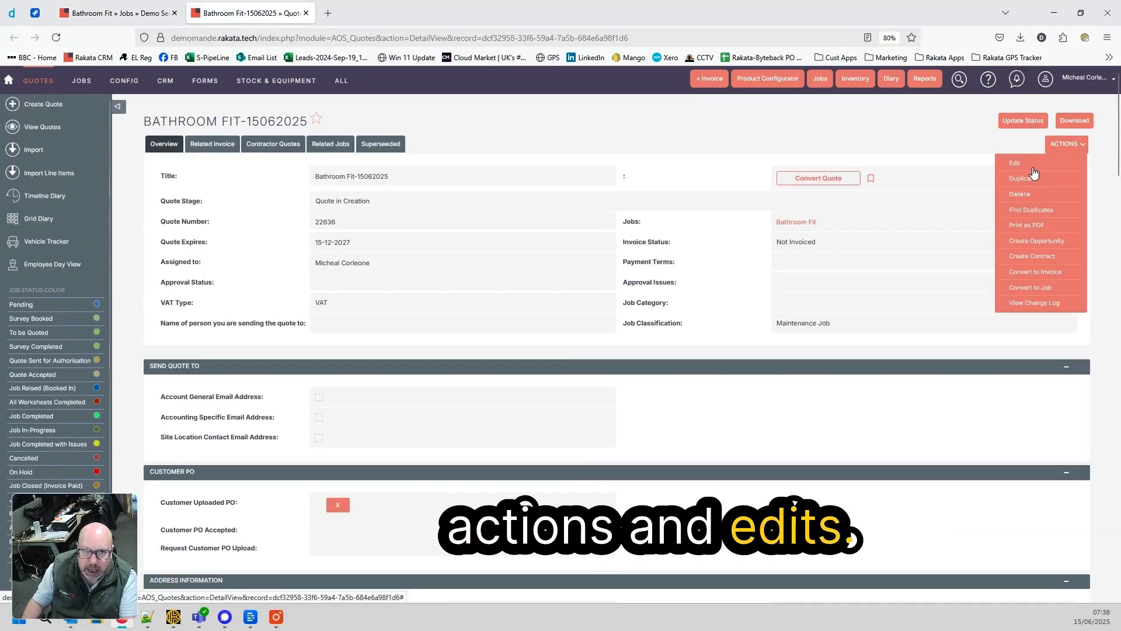
pyautogui.click(1017, 165)
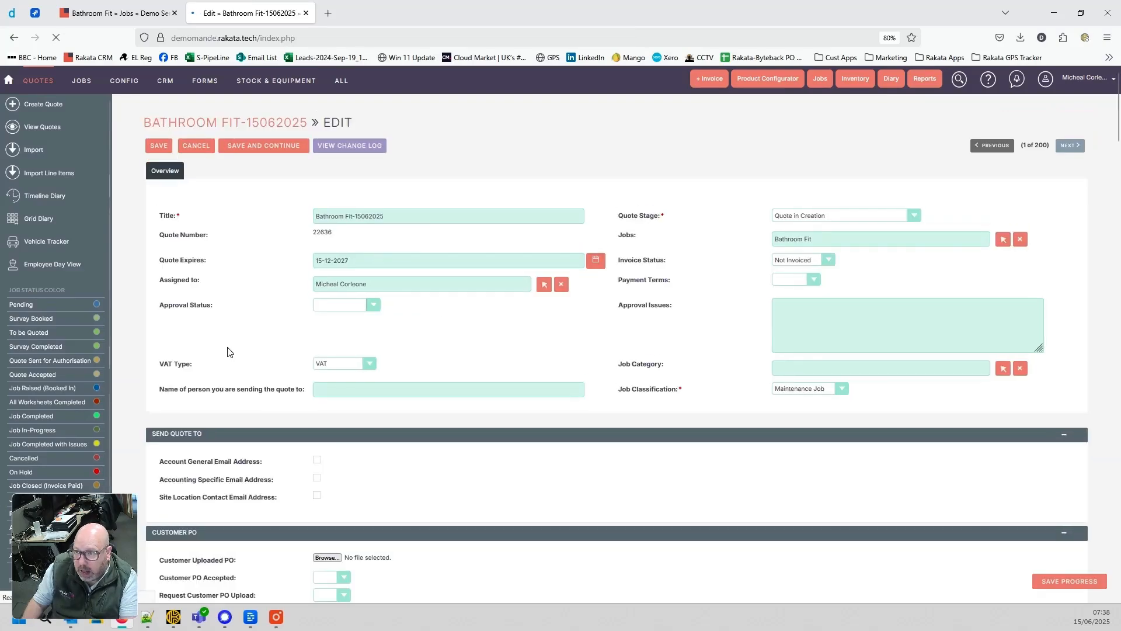
# Set the list price of the Red Fabric line item in the Toilet Fitout group to 56.01.
pyautogui.scroll(-5, 256, 349)
pyautogui.scroll(-15, 258, 346)
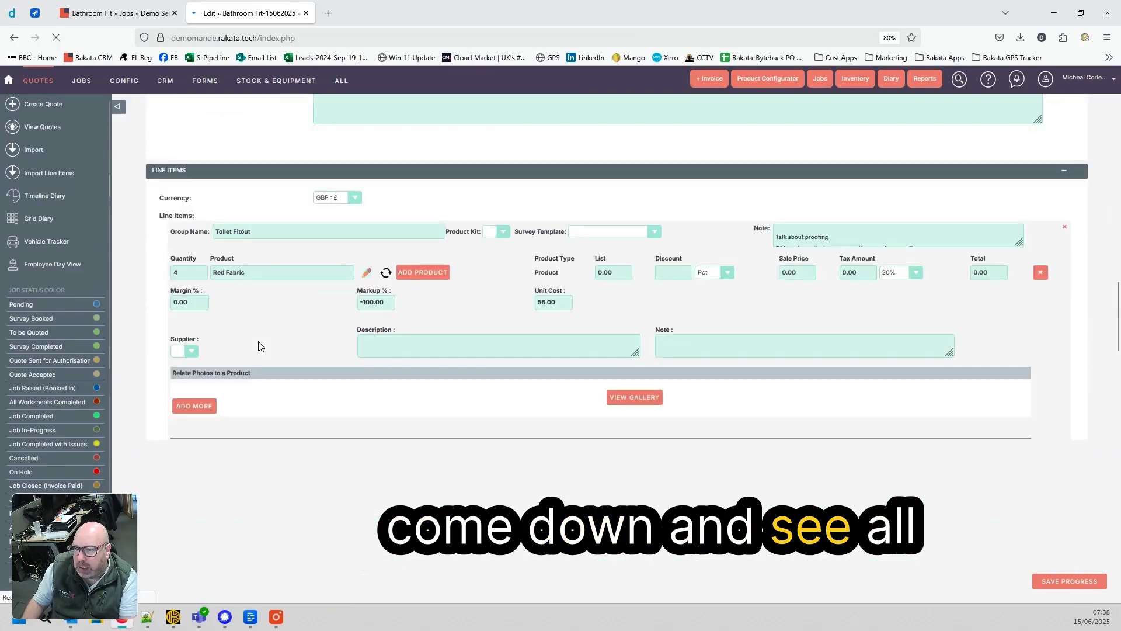
pyautogui.doubleClick(615, 274)
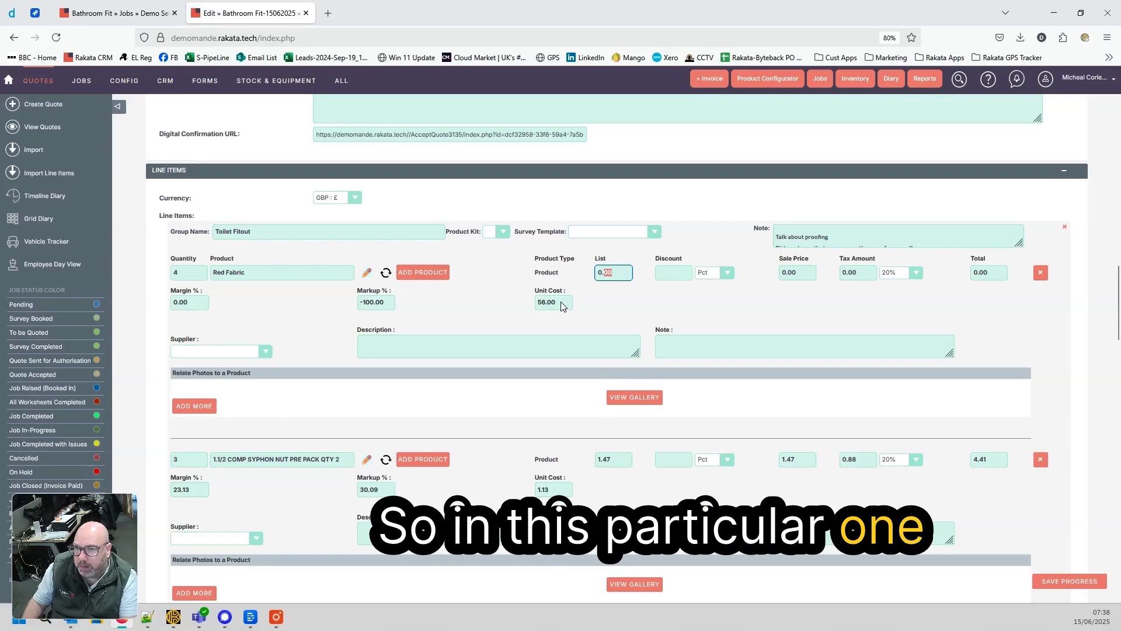
pyautogui.write('56.01')
pyautogui.click(238, 255)
# Review the Toilet Fitout group's products, its Parking Services line and the group and quote totals.
pyautogui.moveTo(251, 238); pyautogui.dragTo(198, 244)
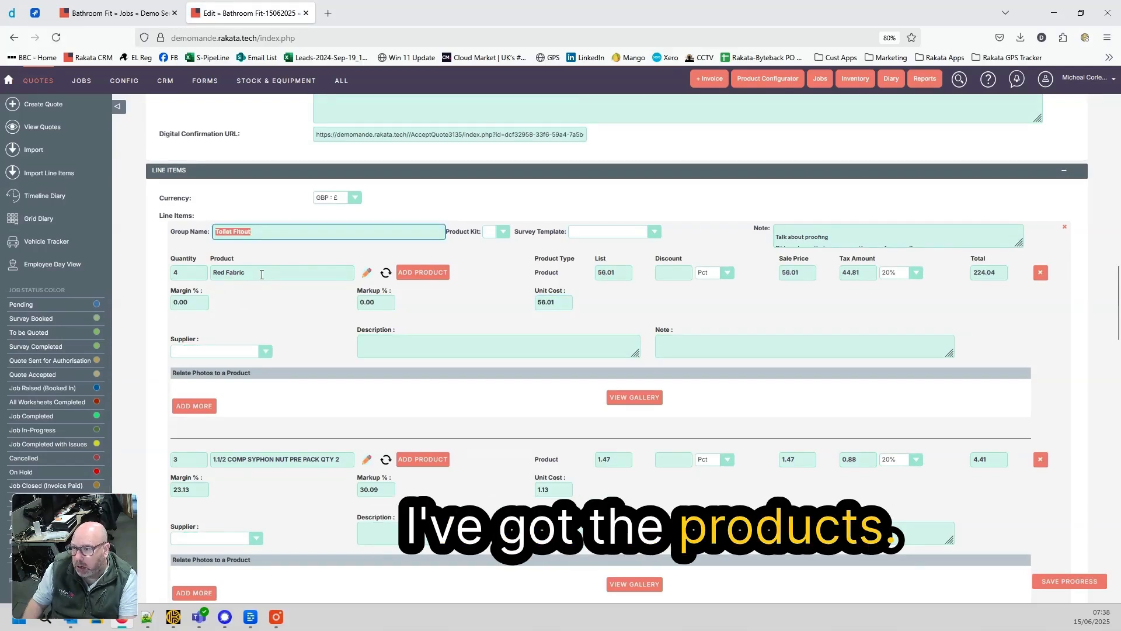
pyautogui.scroll(-2, 274, 333)
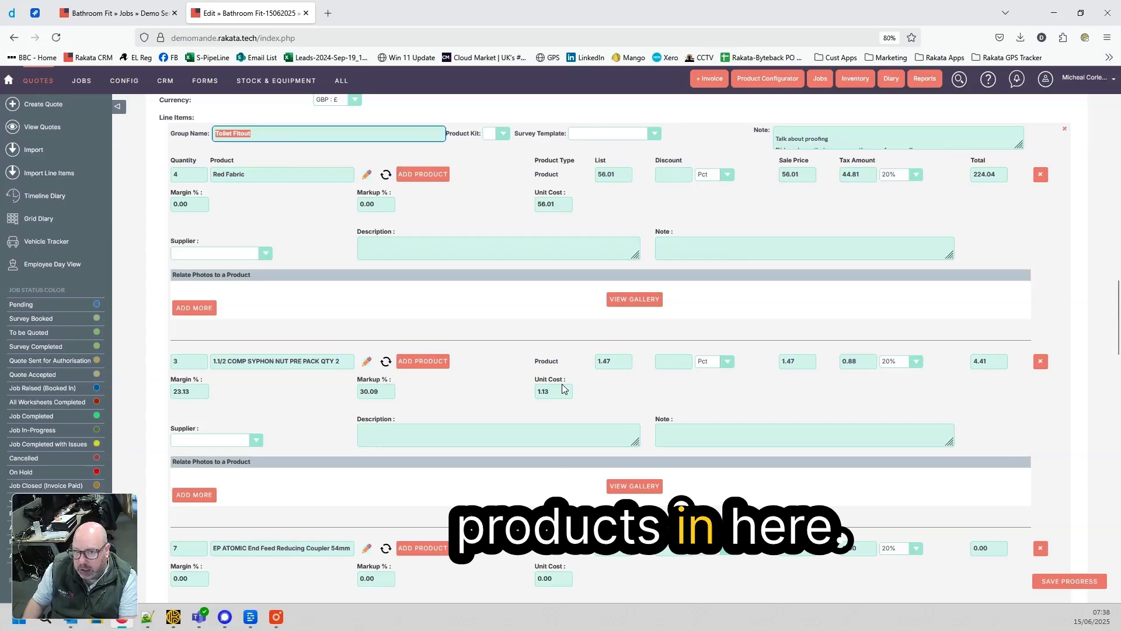
pyautogui.scroll(-8, 281, 361)
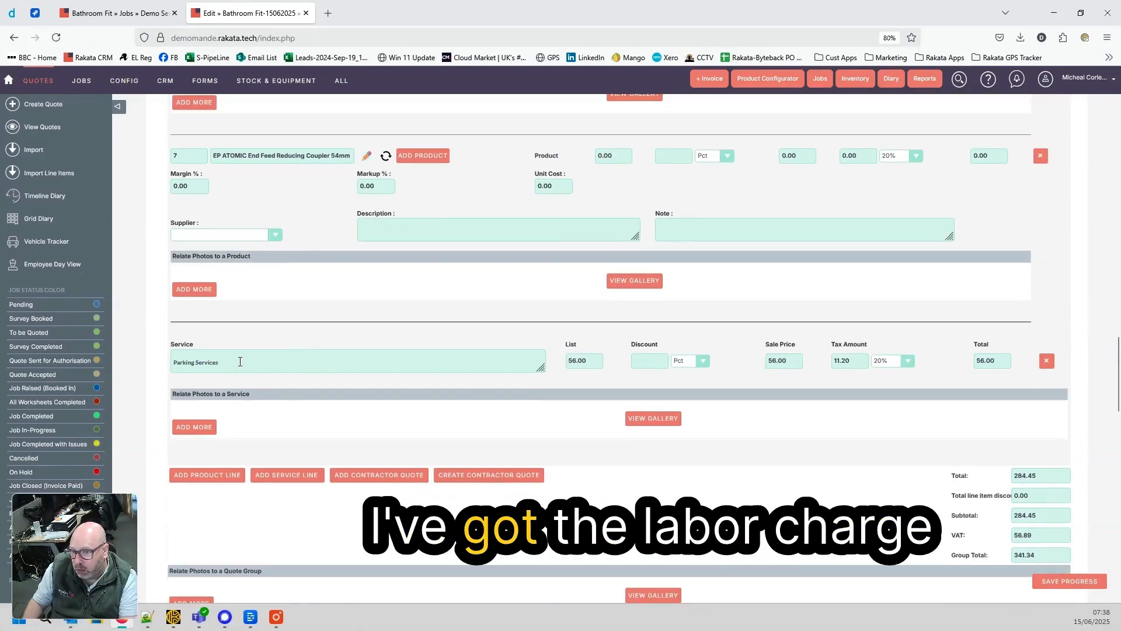
pyautogui.tripleClick(273, 354)
pyautogui.click(270, 339)
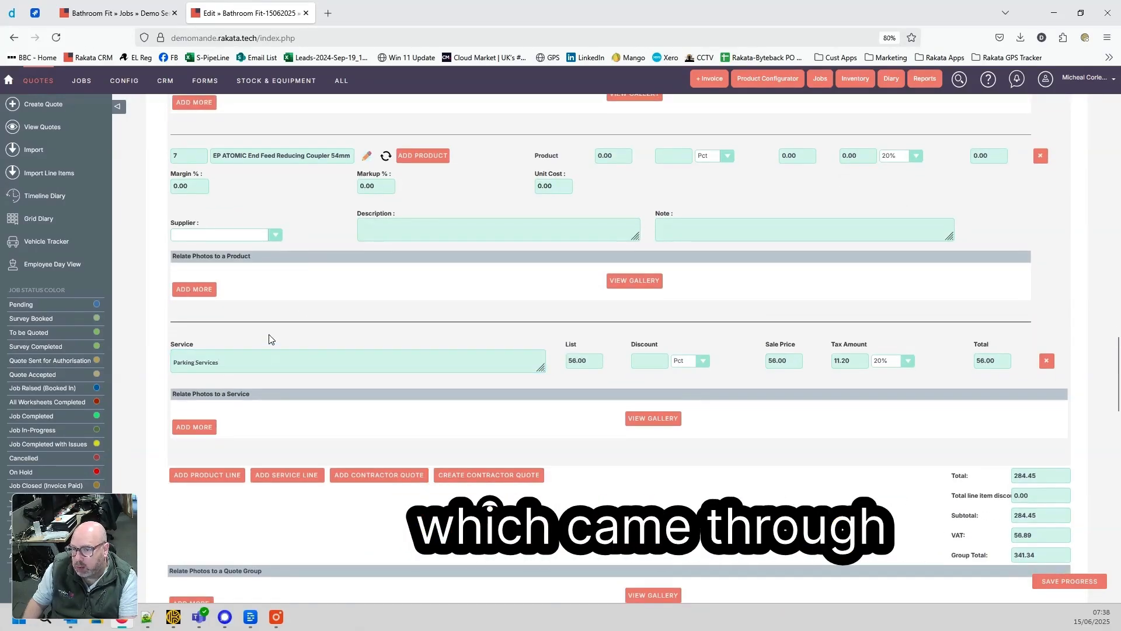
pyautogui.scroll(-2, 789, 427)
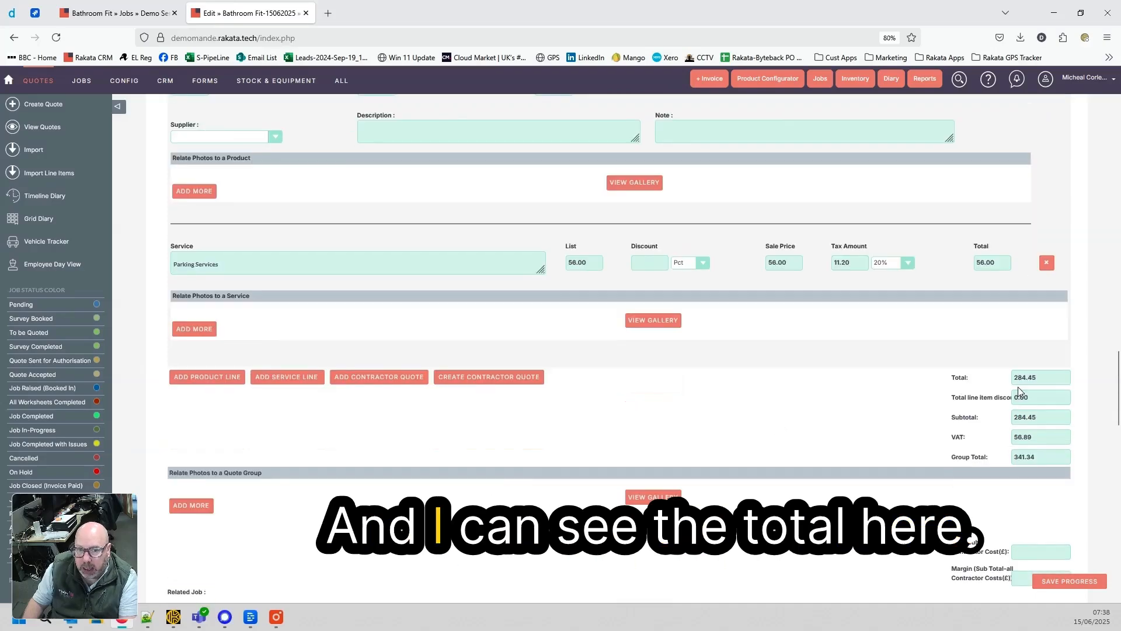
pyautogui.scroll(-3, 1029, 423)
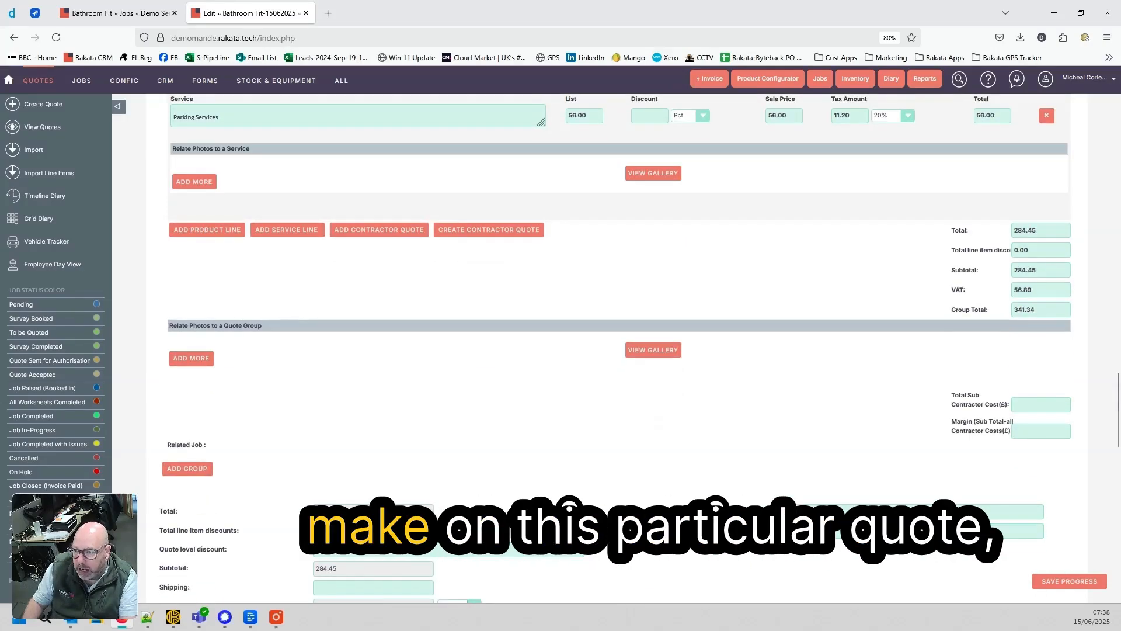
pyautogui.scroll(-2, 696, 489)
pyautogui.scroll(4, 586, 453)
pyautogui.scroll(2, 349, 417)
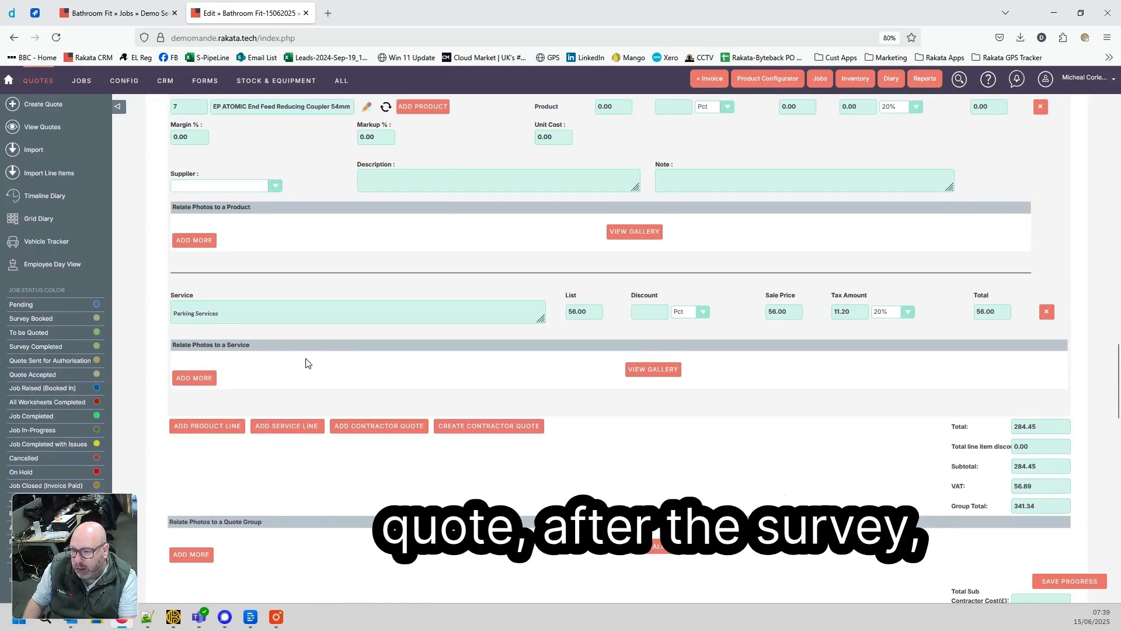
# Add a product line for 1.1/2 COMP SYPHON NUT PRE PACK QTY 2, filtered by product type Product, with quantity 50.
pyautogui.click(203, 427)
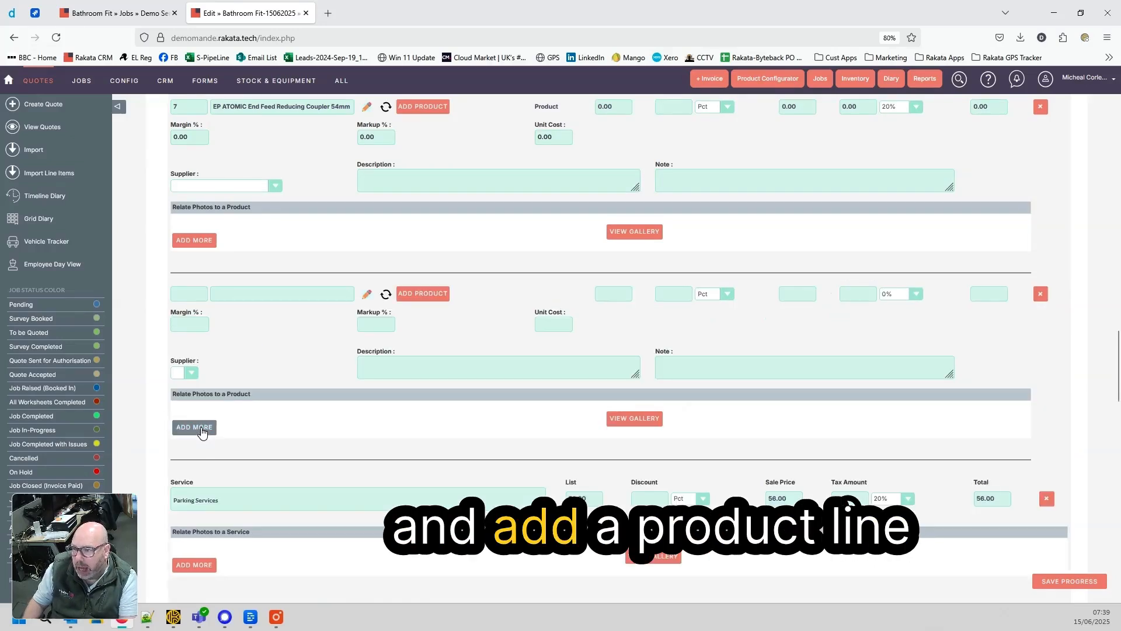
pyautogui.click(418, 294)
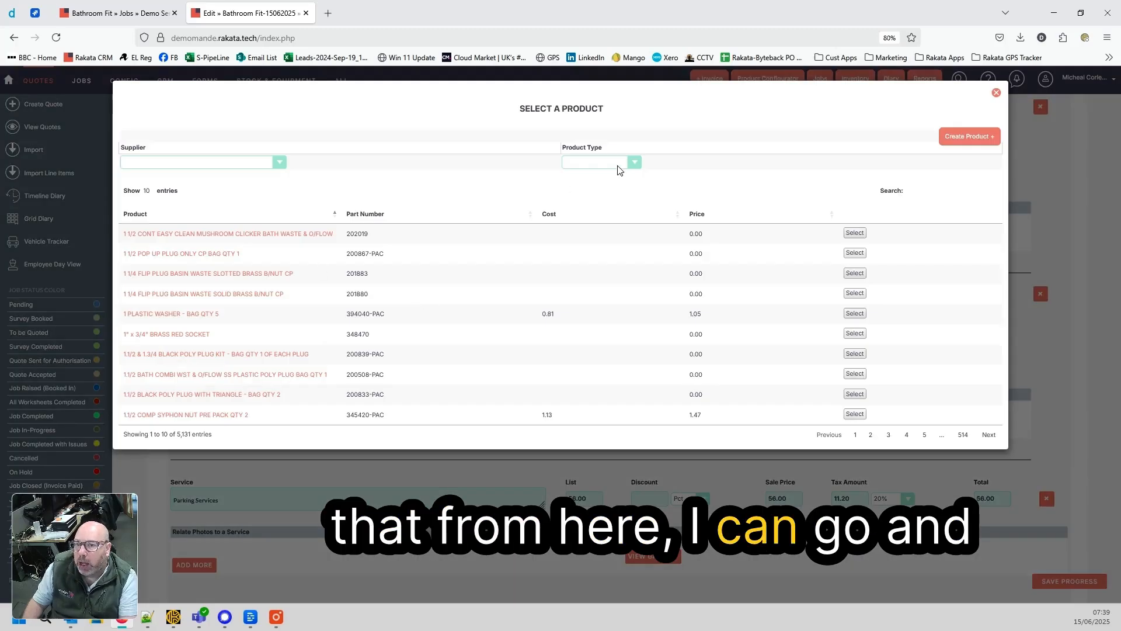
pyautogui.click(595, 167)
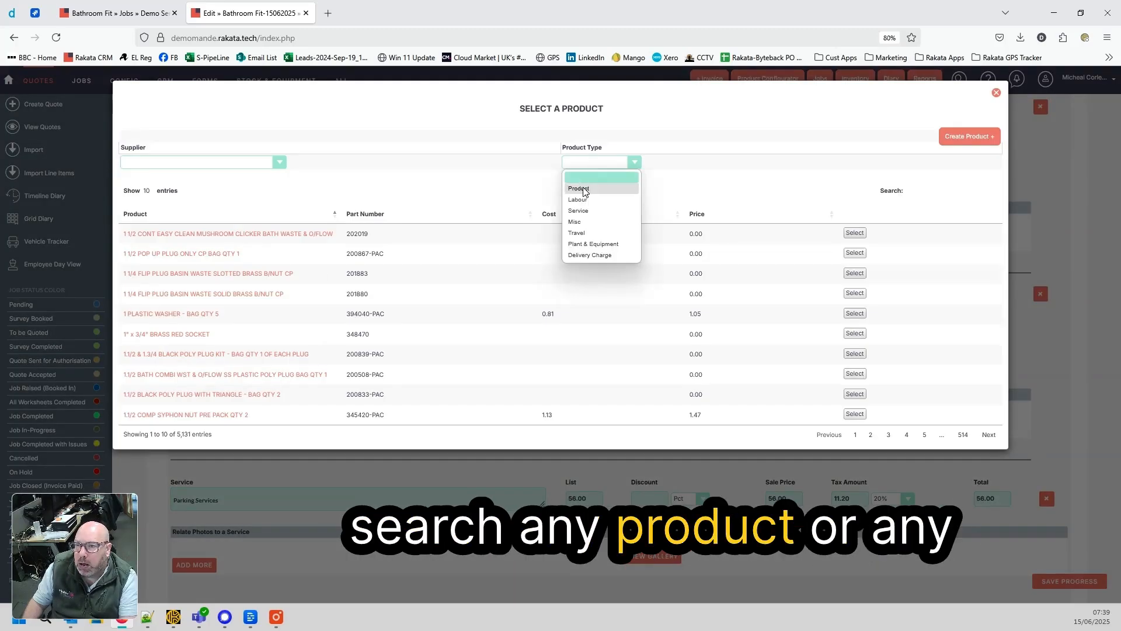
pyautogui.click(583, 190)
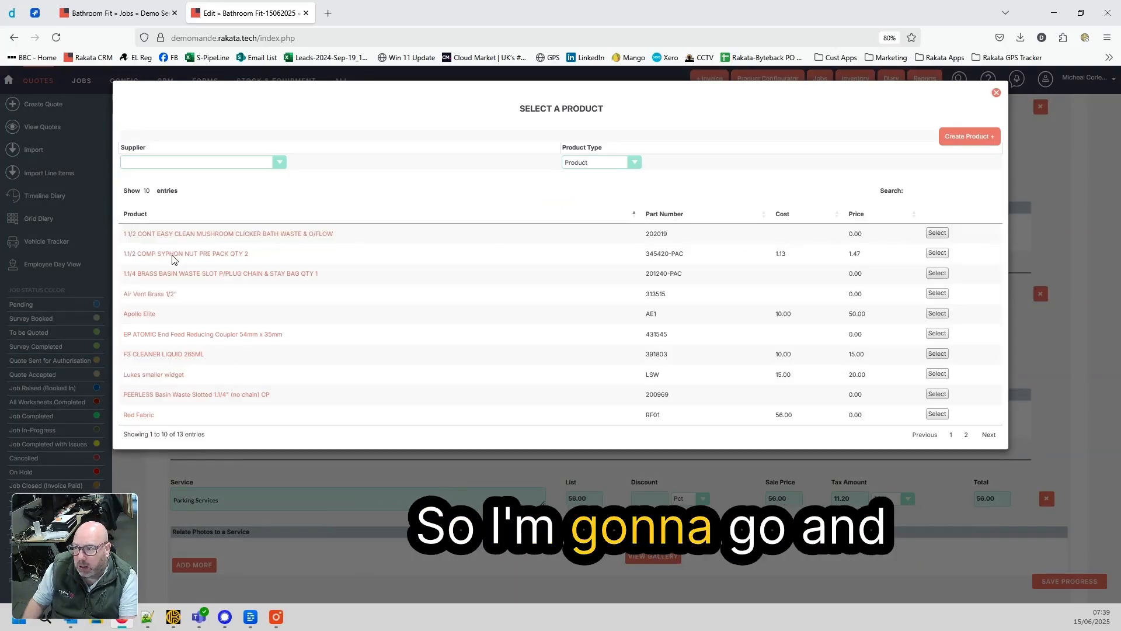
pyautogui.click(937, 253)
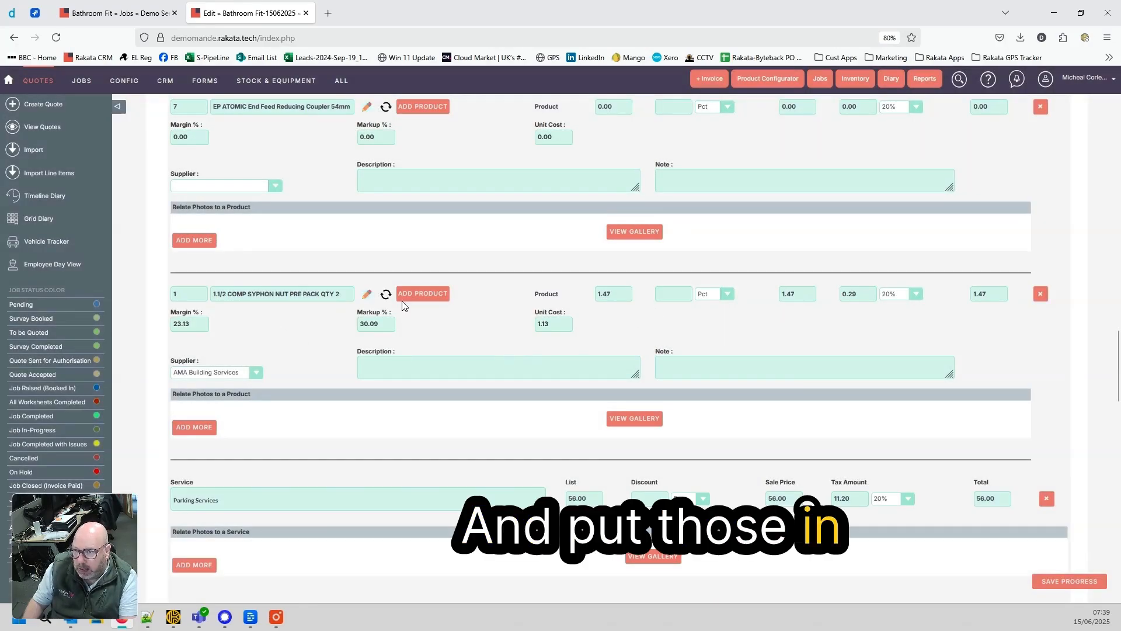
pyautogui.click(204, 298)
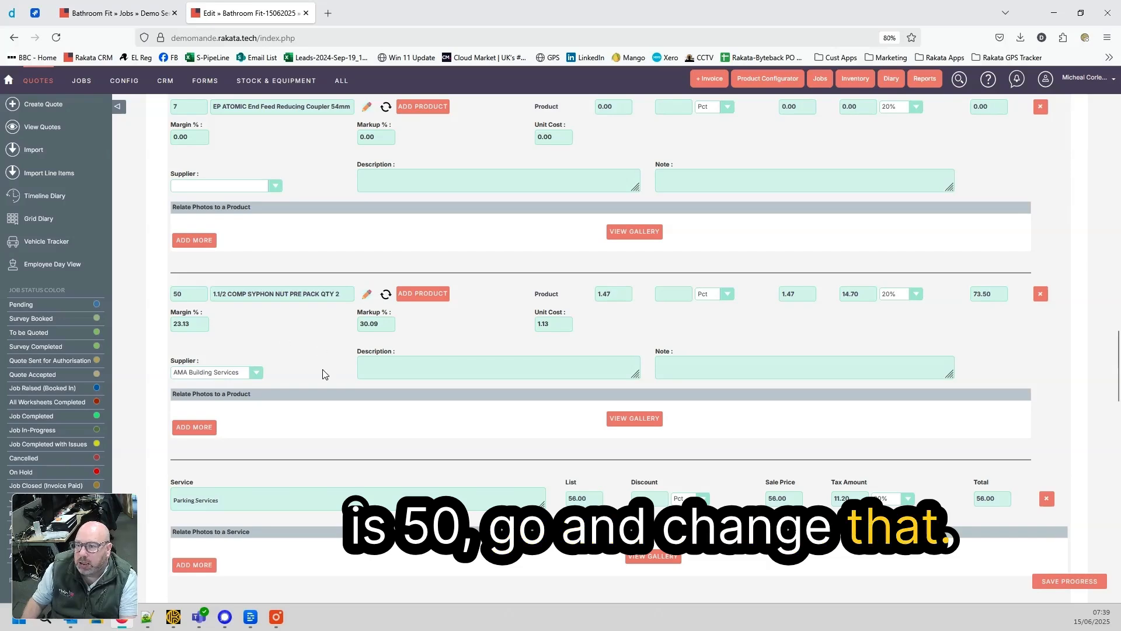
# Add a service line named Waste Disposal with a list price of 70.00 to the Toilet Fitout group.
pyautogui.scroll(-4, 323, 370)
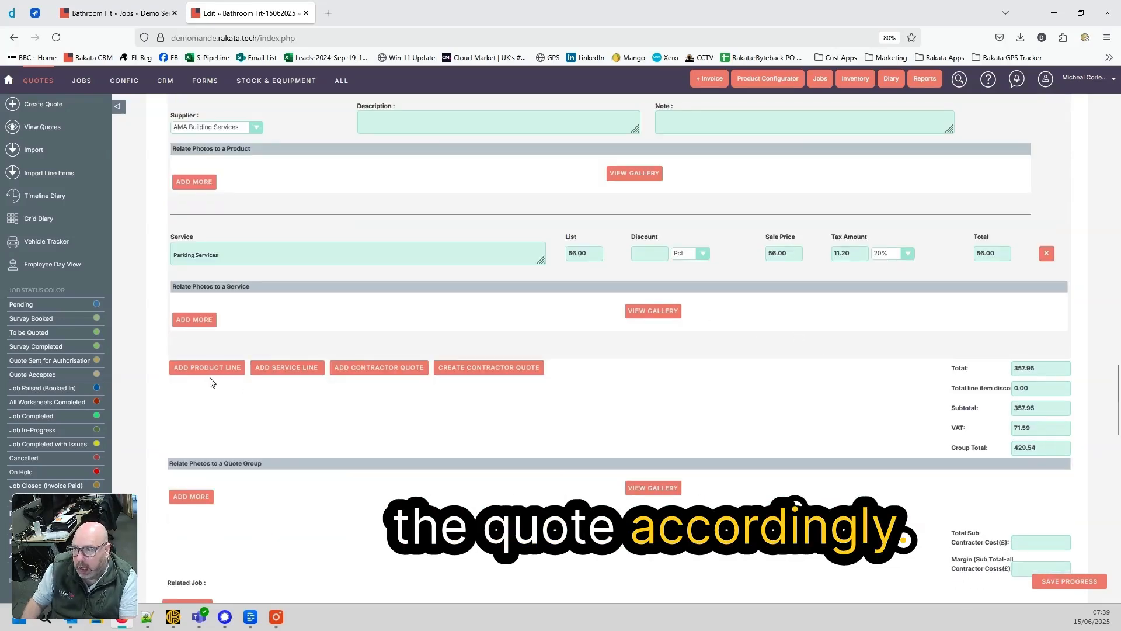
pyautogui.click(285, 367)
pyautogui.click(248, 368)
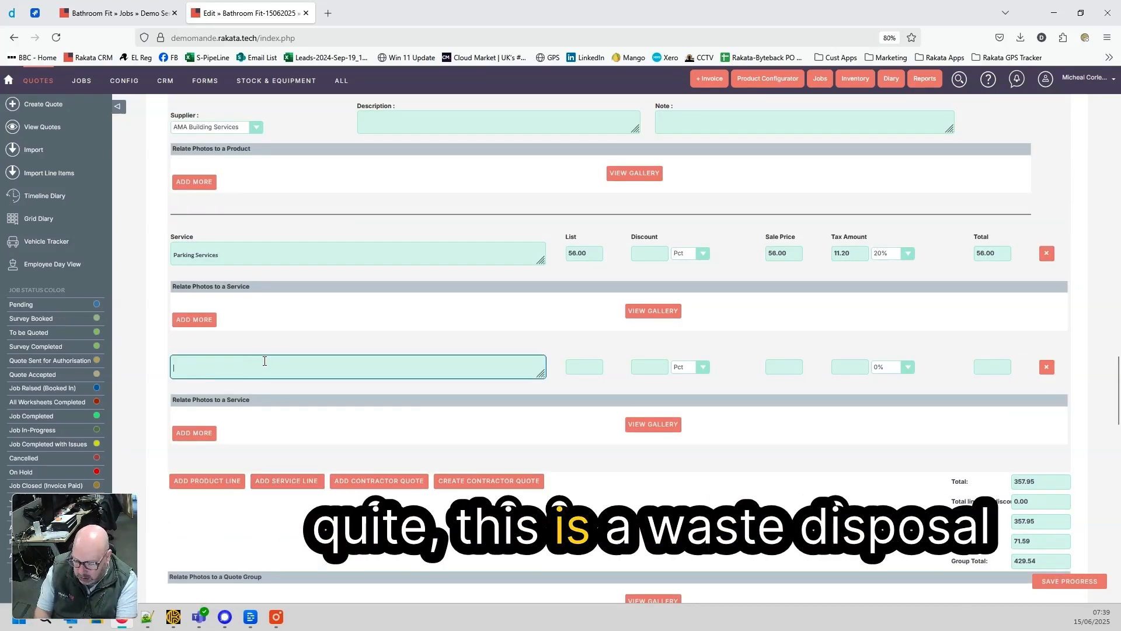
pyautogui.write('waste Disp')
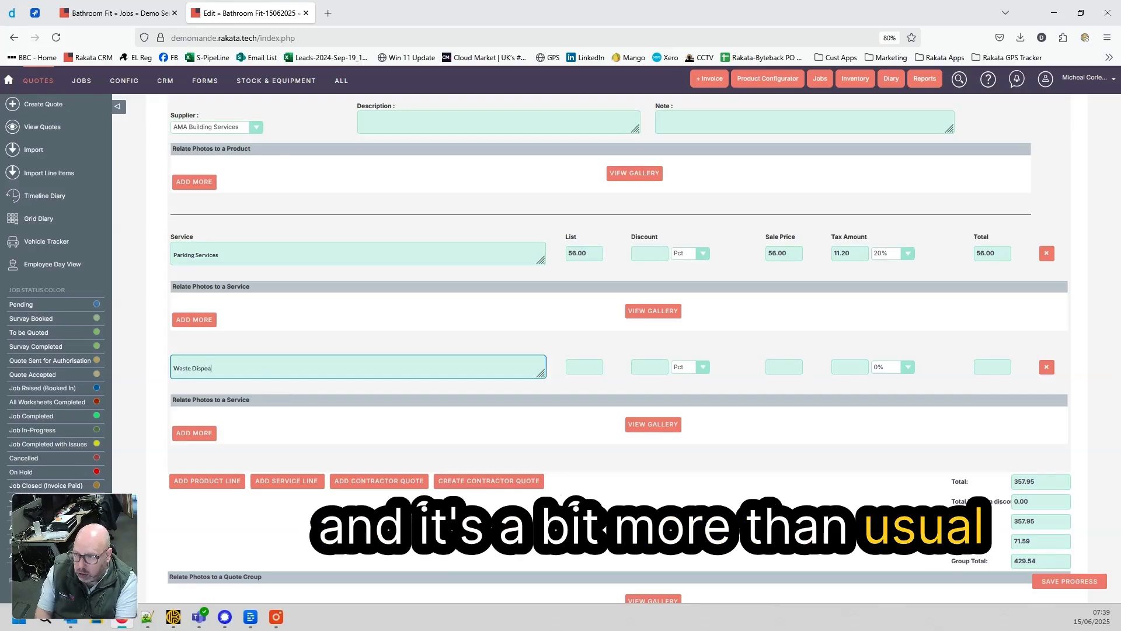
pyautogui.write('oa')
pyautogui.press('BackSpace')
pyautogui.write('sal')
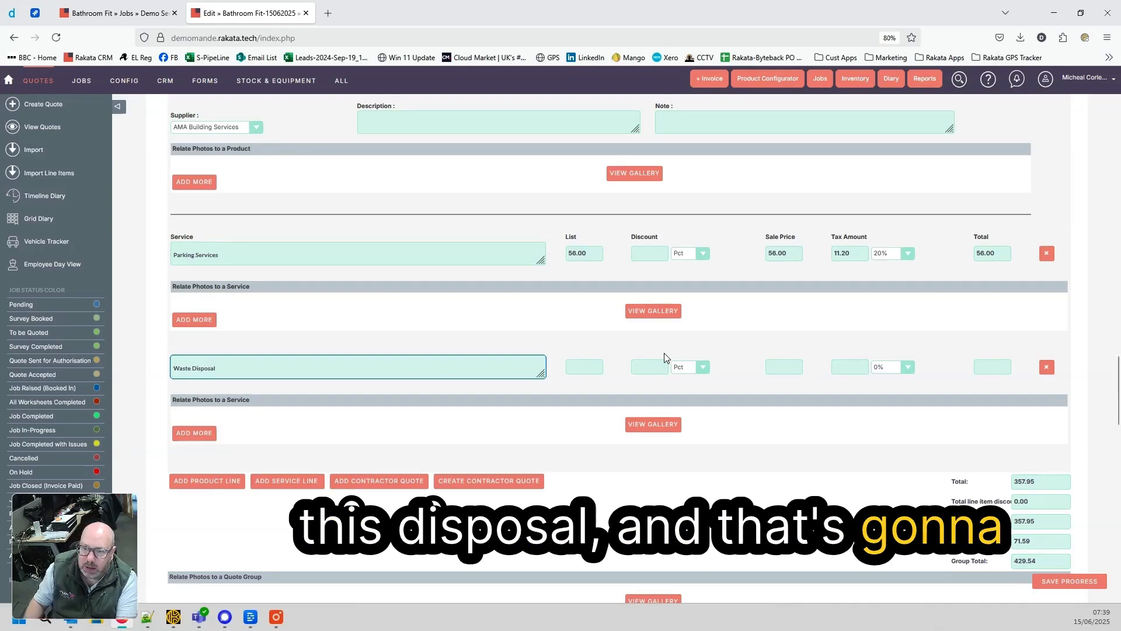
pyautogui.click(584, 366)
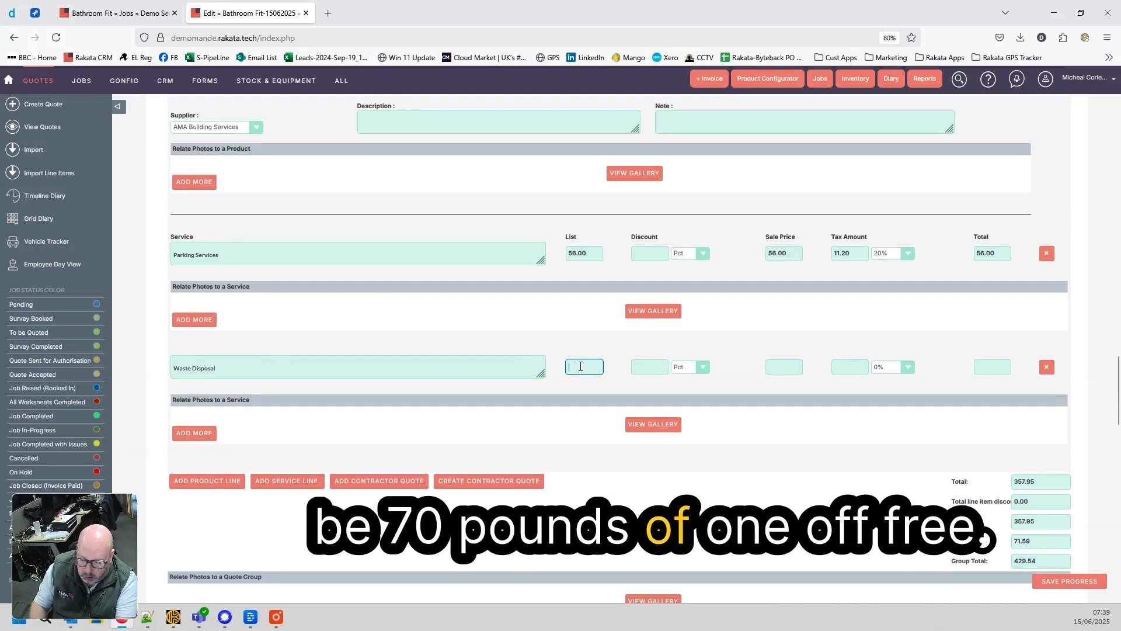
pyautogui.write('70')
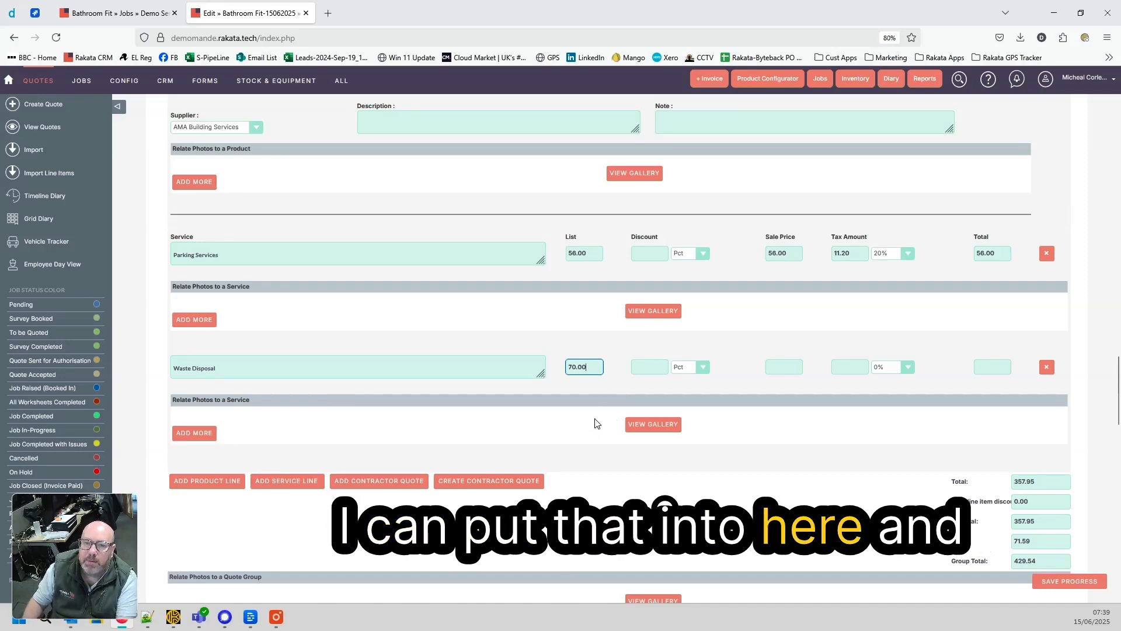
pyautogui.click(593, 420)
# Apply a quote level discount of 27.95 and check the recalculated subtotal.
pyautogui.scroll(-3, 764, 418)
pyautogui.scroll(-5, 920, 380)
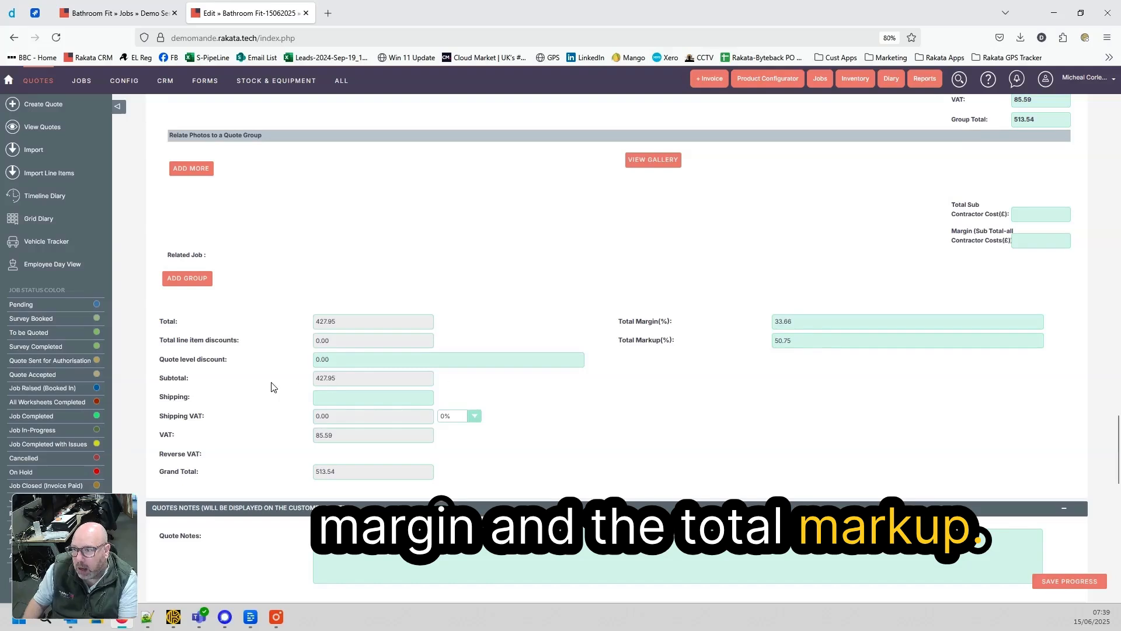
pyautogui.moveTo(350, 356); pyautogui.dragTo(259, 360)
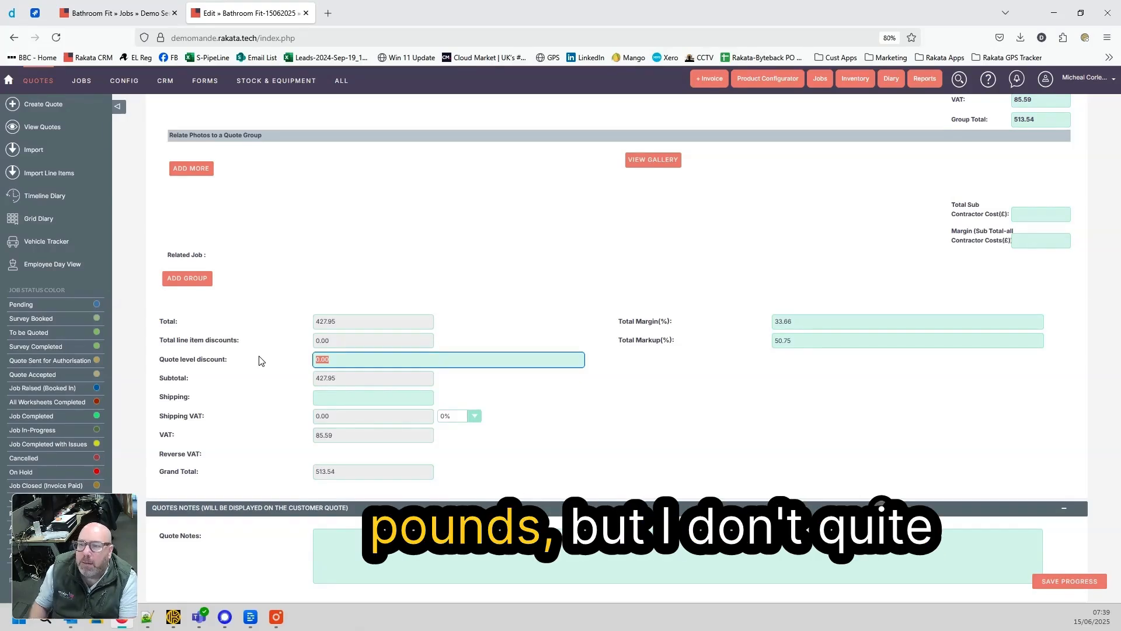
pyautogui.scroll(10, 838, 338)
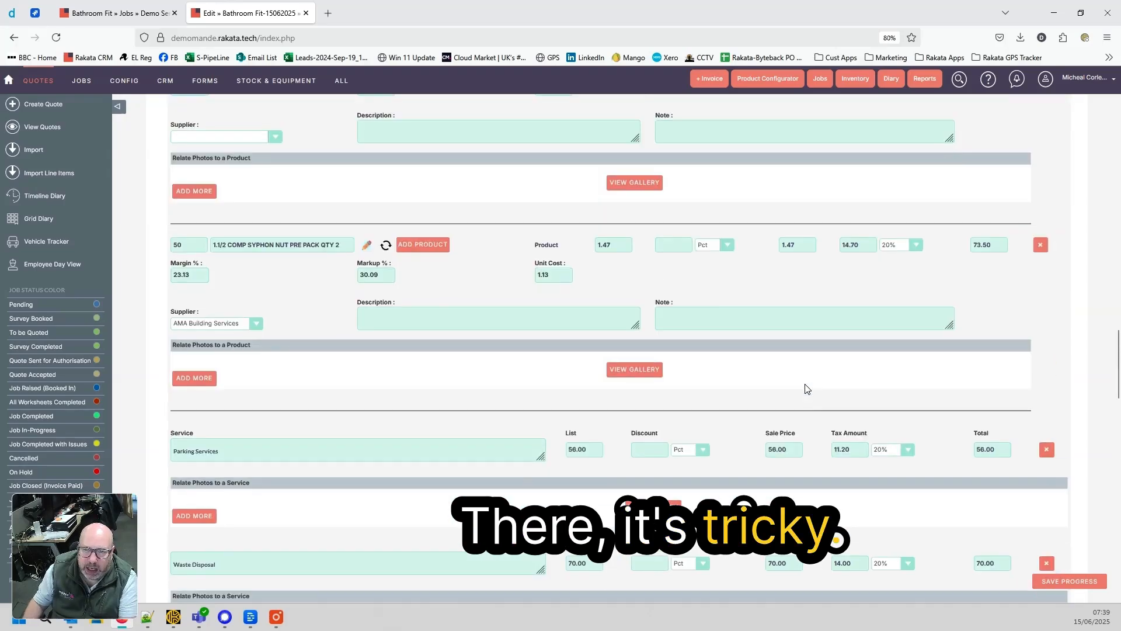
pyautogui.scroll(-10, 807, 388)
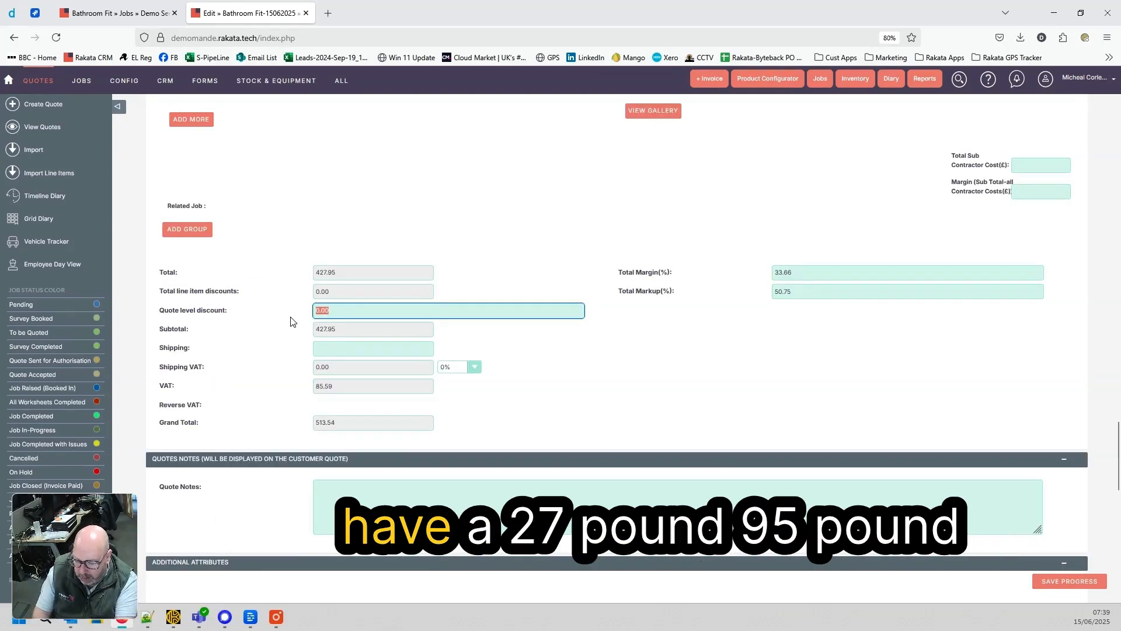
pyautogui.write('27.95')
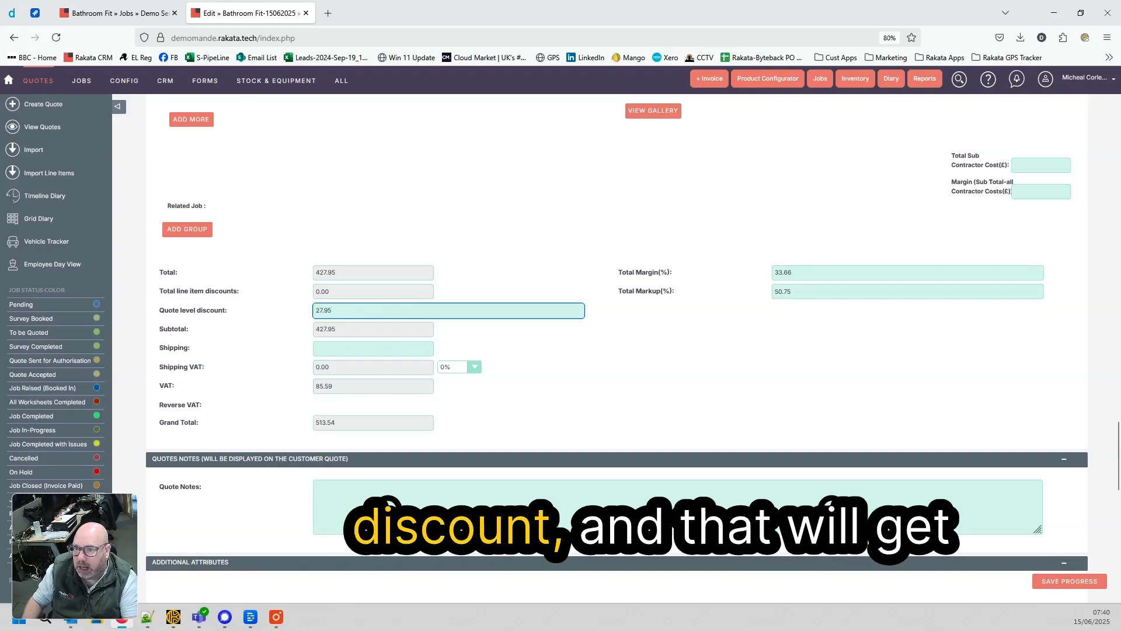
pyautogui.click(543, 399)
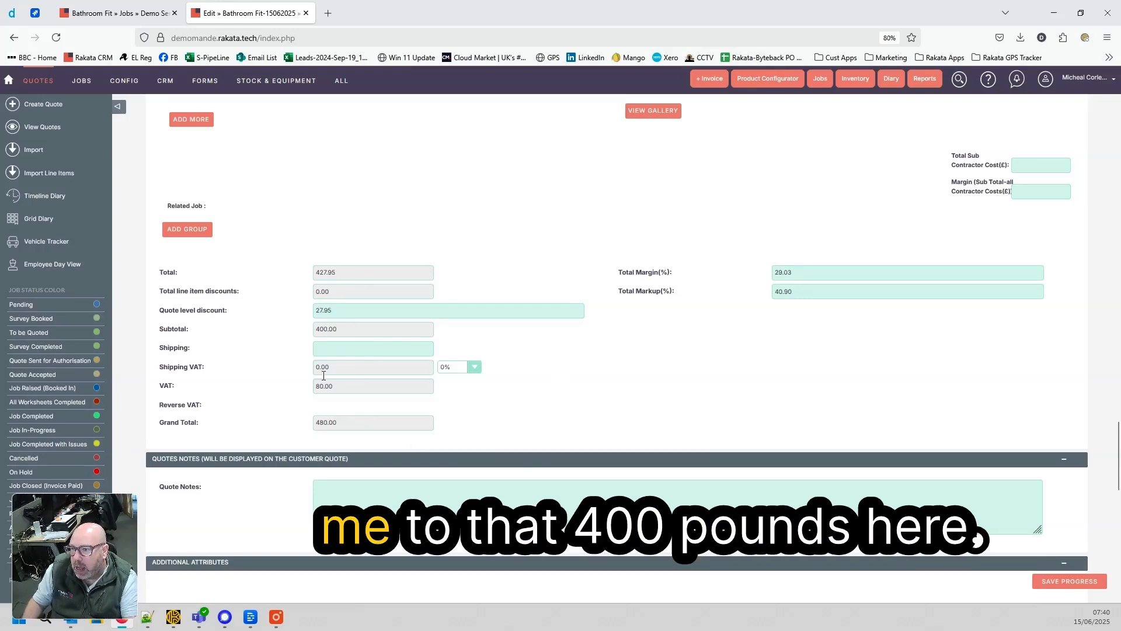
pyautogui.click(334, 328)
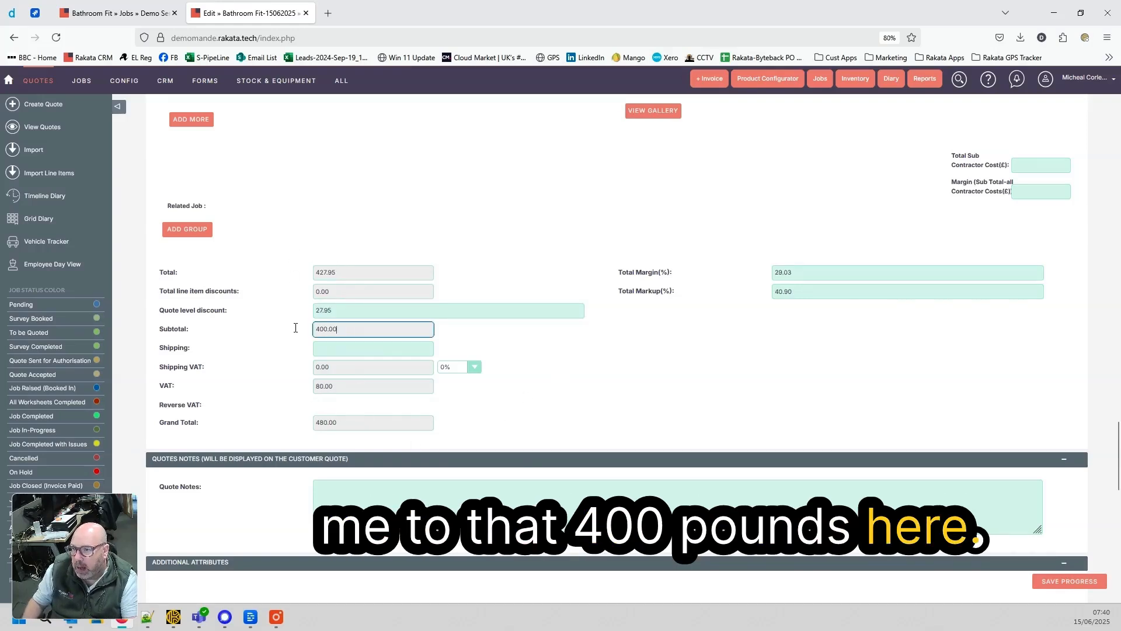
pyautogui.click(284, 325)
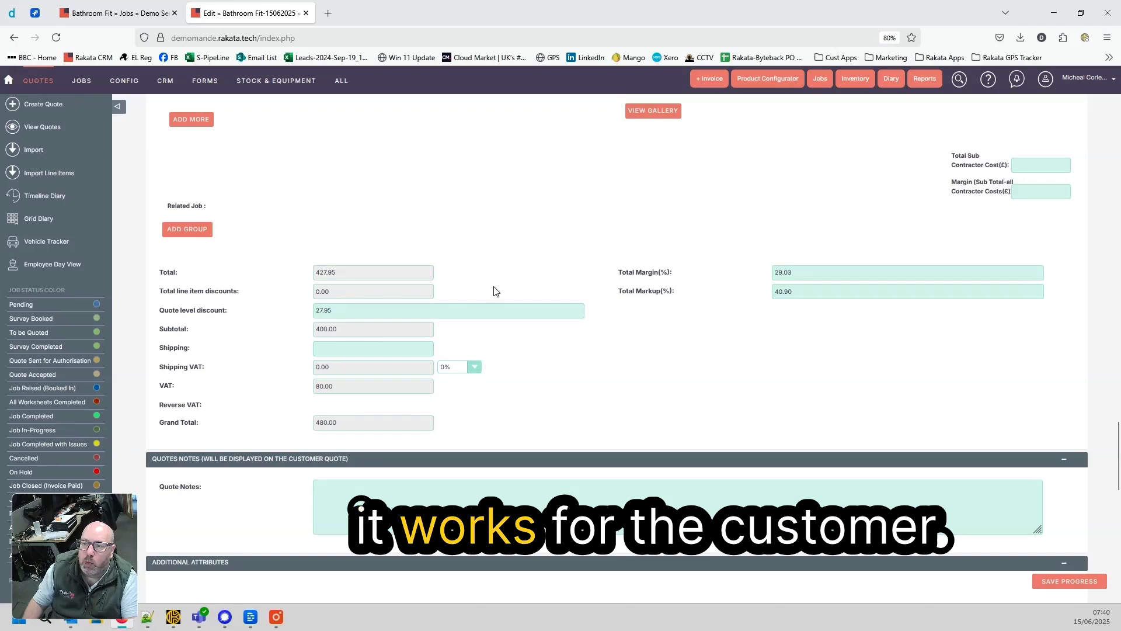
# Save the quote, close it, and open the financials of the reloaded Bathroom Fit job.
pyautogui.scroll(15, 492, 289)
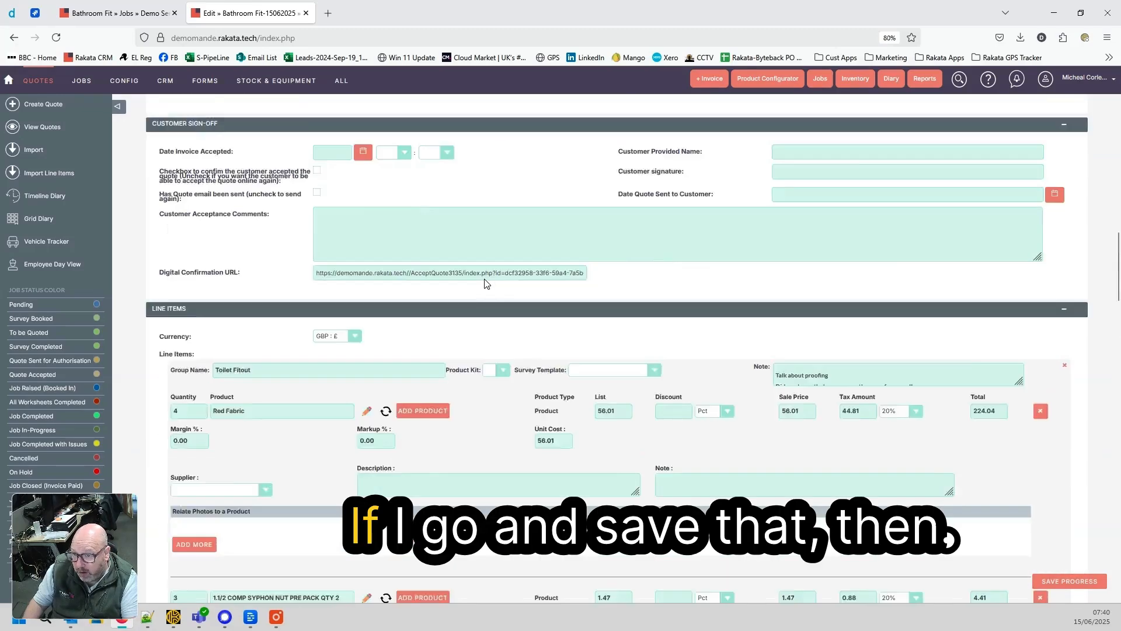
pyautogui.scroll(10, 432, 256)
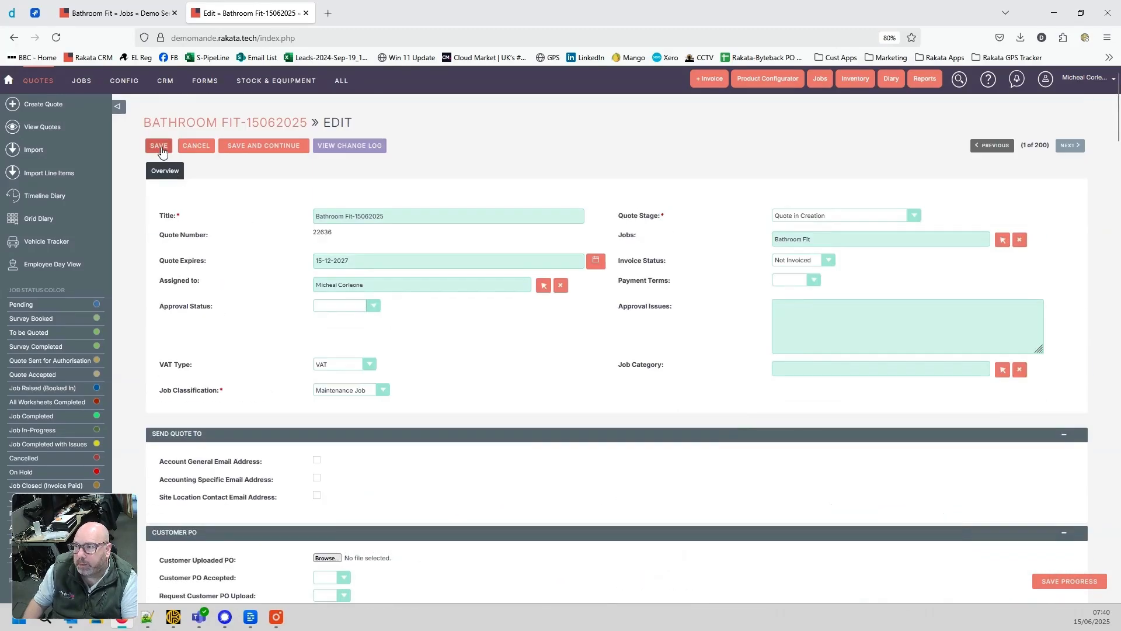
pyautogui.click(159, 146)
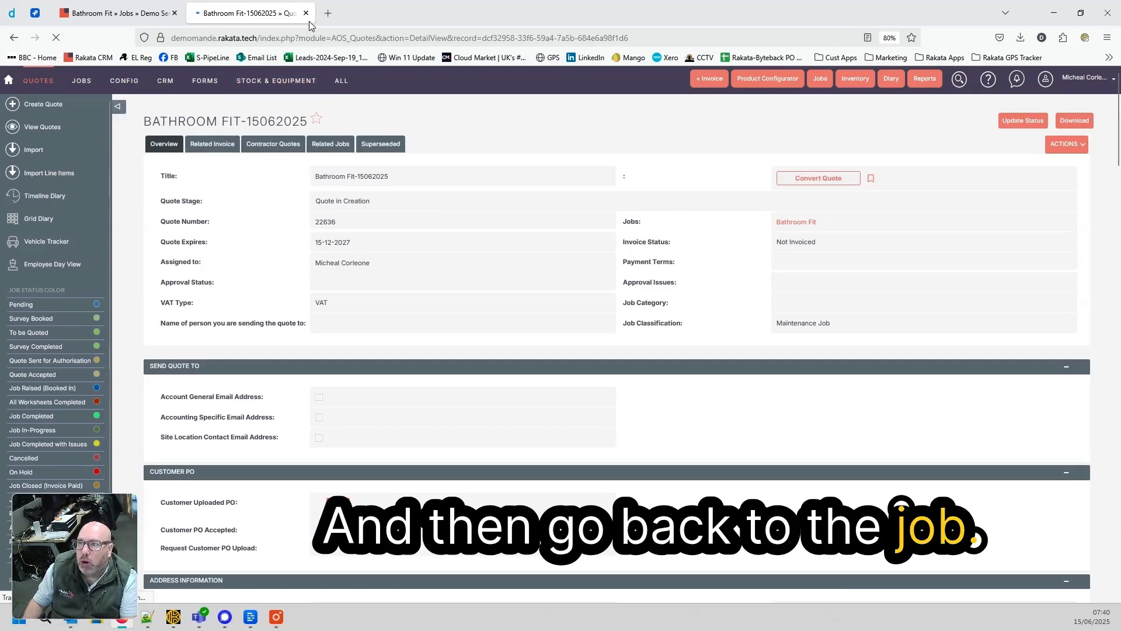
pyautogui.click(305, 13)
pyautogui.click(50, 41)
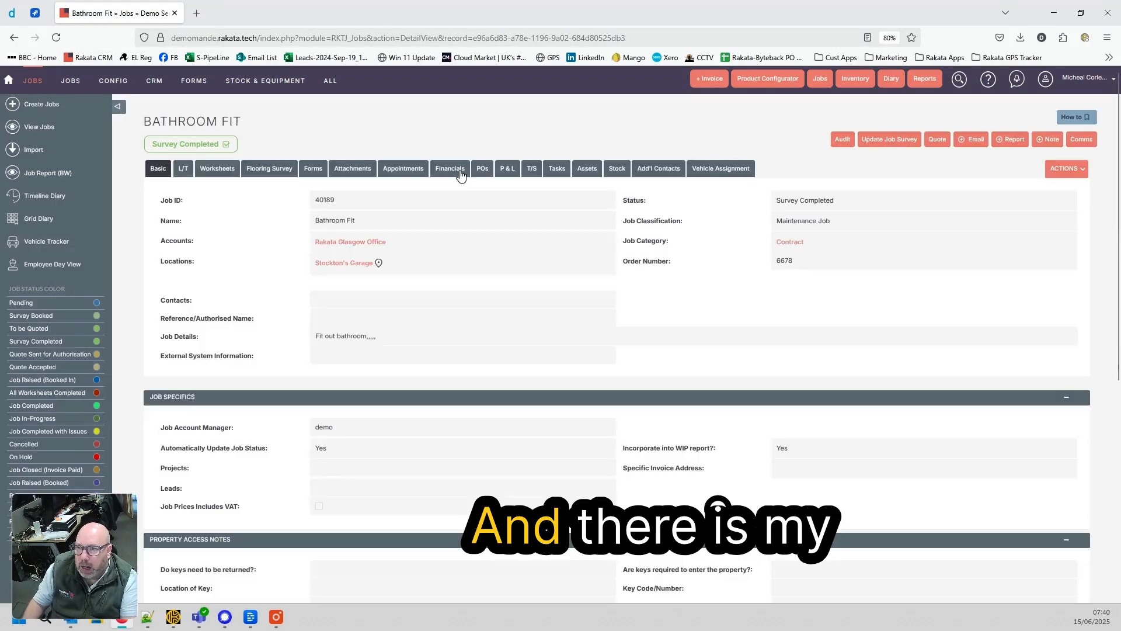
pyautogui.click(459, 169)
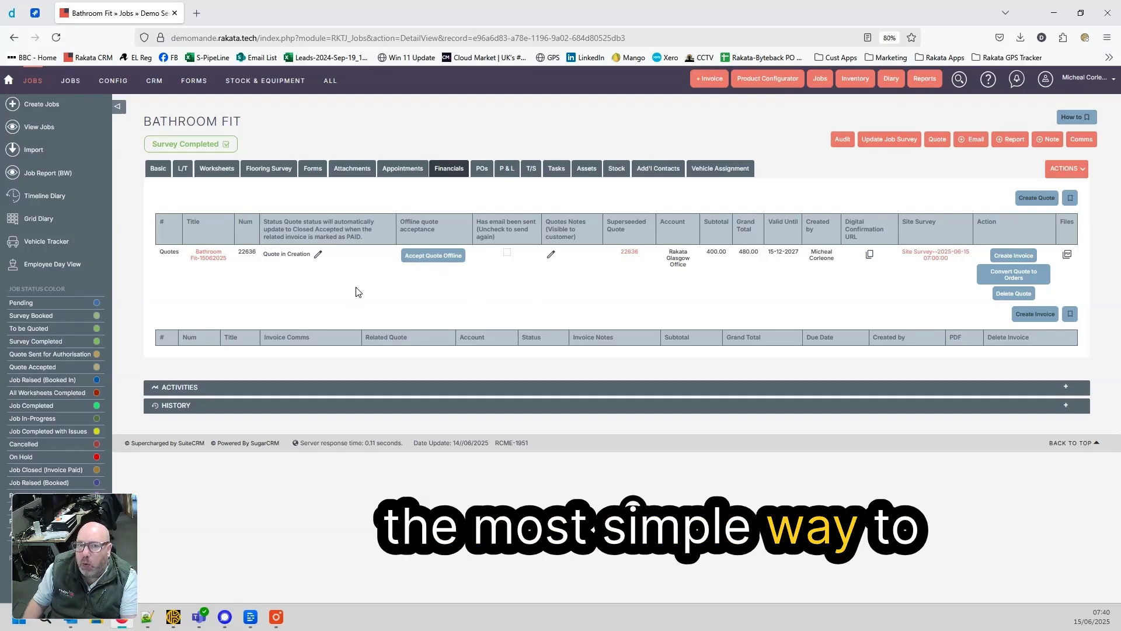
# Update the quote's stage to Email Quote to Customer to sign and submit the change.
pyautogui.click(319, 256)
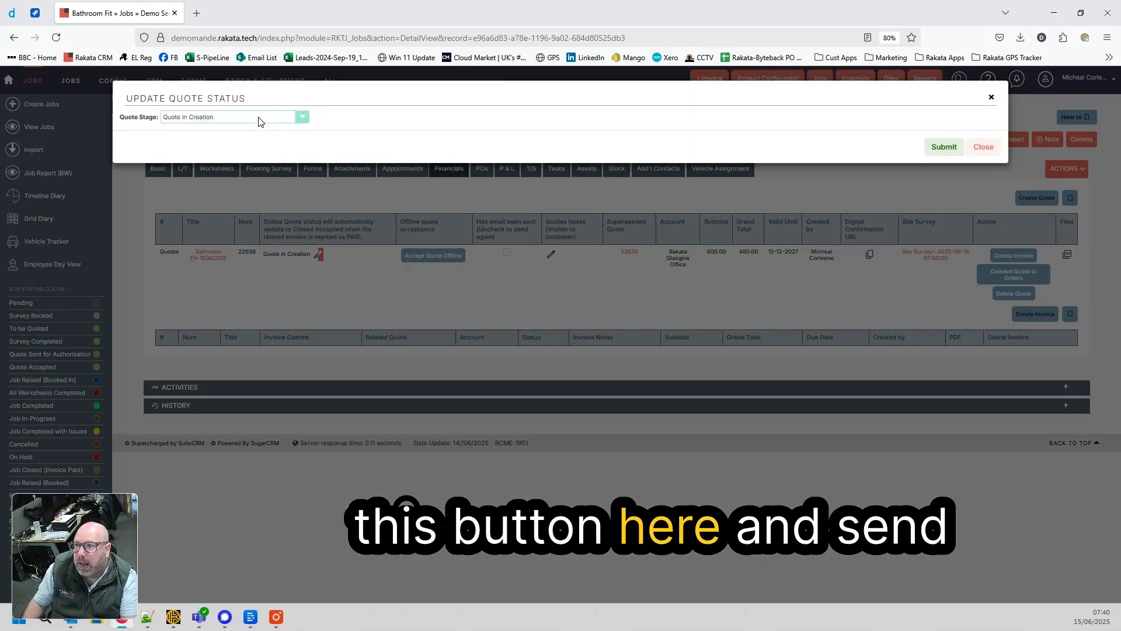
pyautogui.click(259, 122)
pyautogui.click(200, 140)
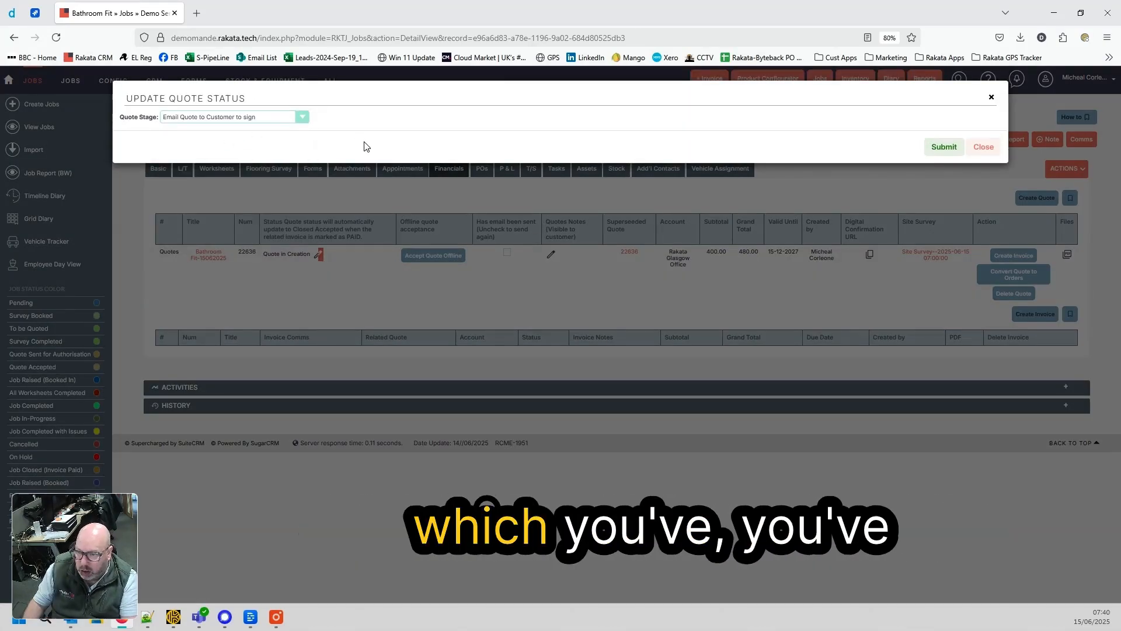
pyautogui.click(945, 151)
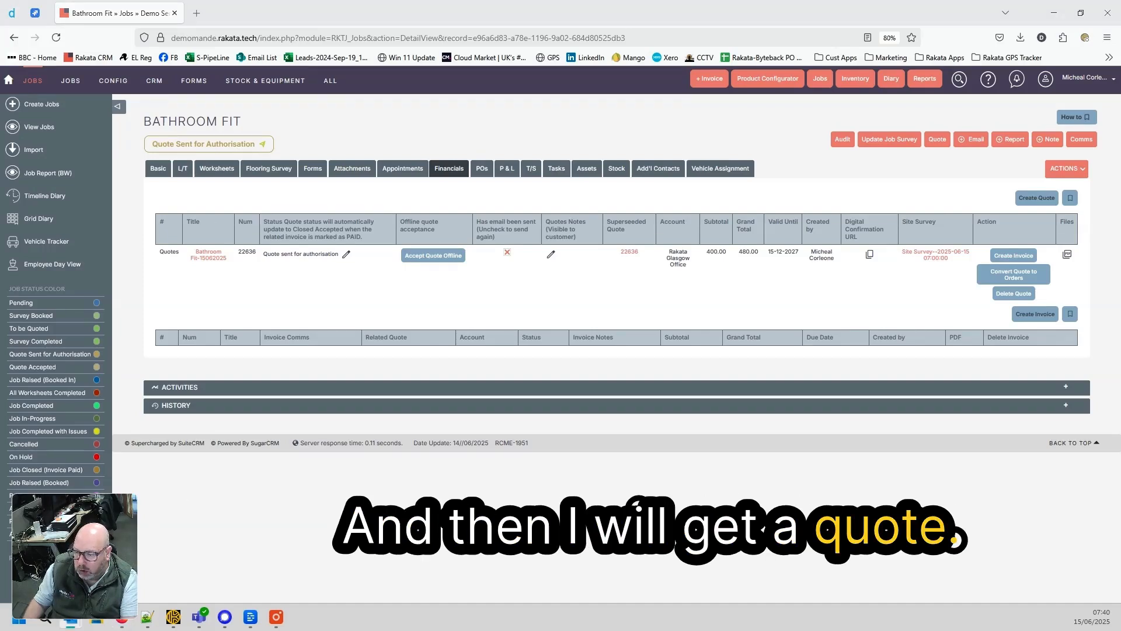
# Open the online quote acceptance form from the customer's email and mark the acceptance of the quote as confirmed.
pyautogui.moveTo(551, 373); pyautogui.dragTo(592, 75)
pyautogui.click(909, 75)
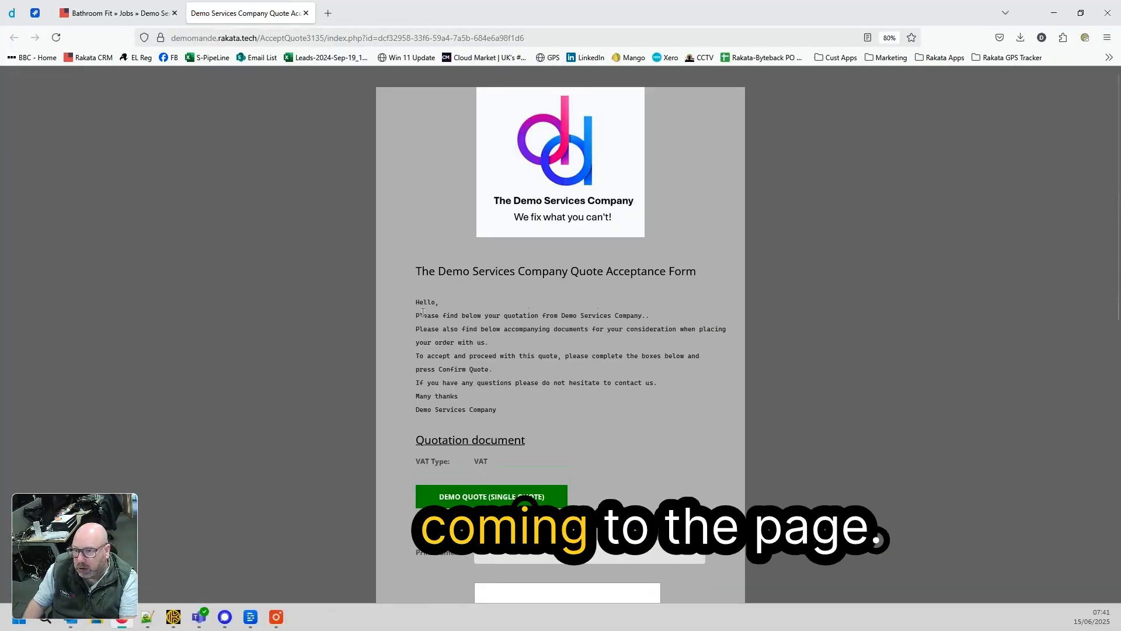
pyautogui.scroll(-5, 423, 312)
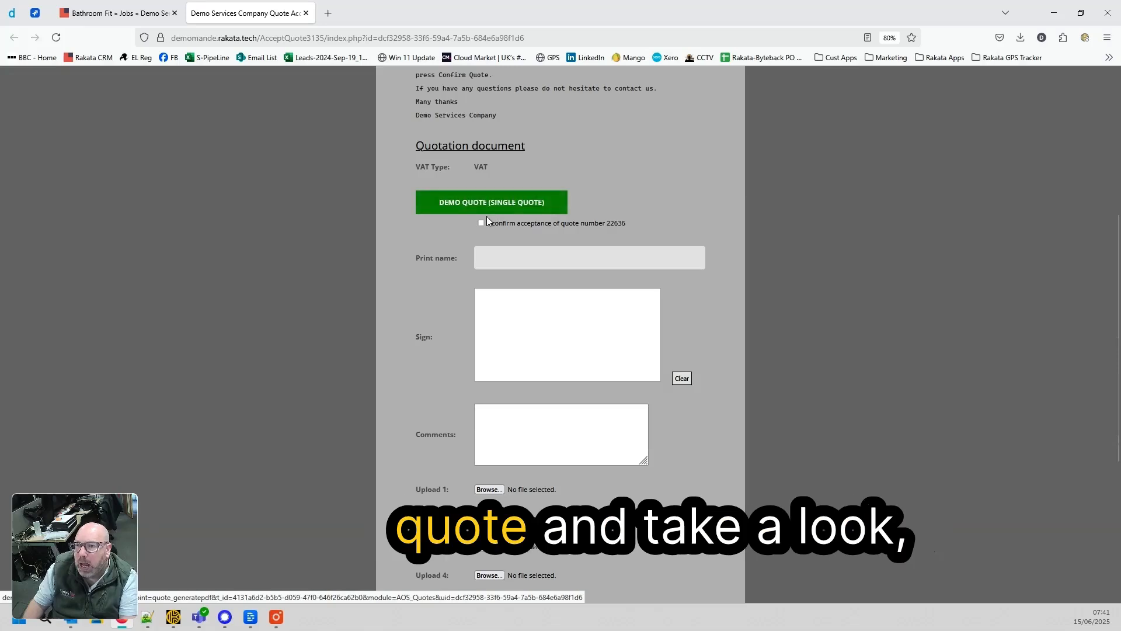
pyautogui.click(482, 223)
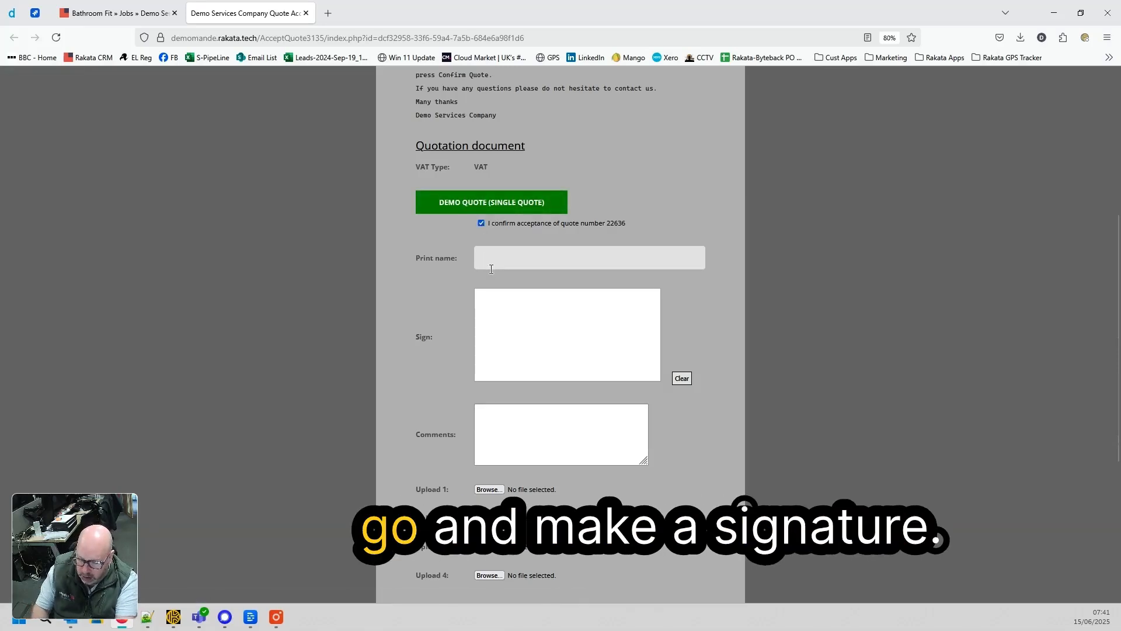
# Fill in the customer's printed name and draw a freehand signature on the acceptance form.
pyautogui.write('dwight')
pyautogui.click(507, 289)
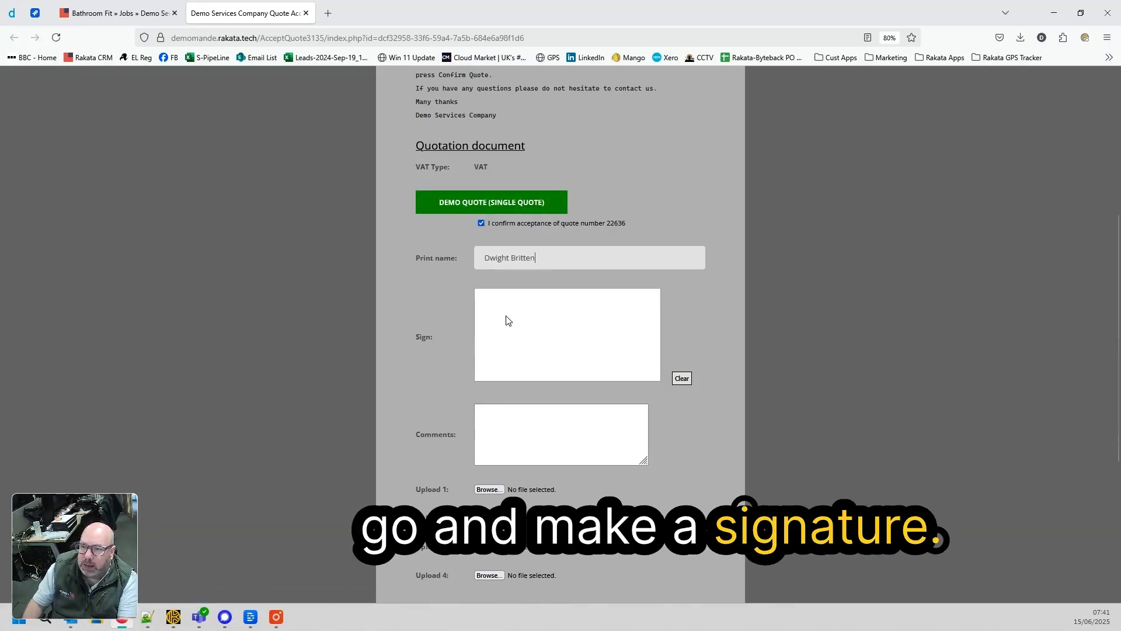
pyautogui.click(506, 315)
pyautogui.moveTo(514, 311); pyautogui.dragTo(549, 310)
# Add the comment "Please proceed" to the quote acceptance form.
pyautogui.scroll(-3, 558, 338)
pyautogui.click(501, 291)
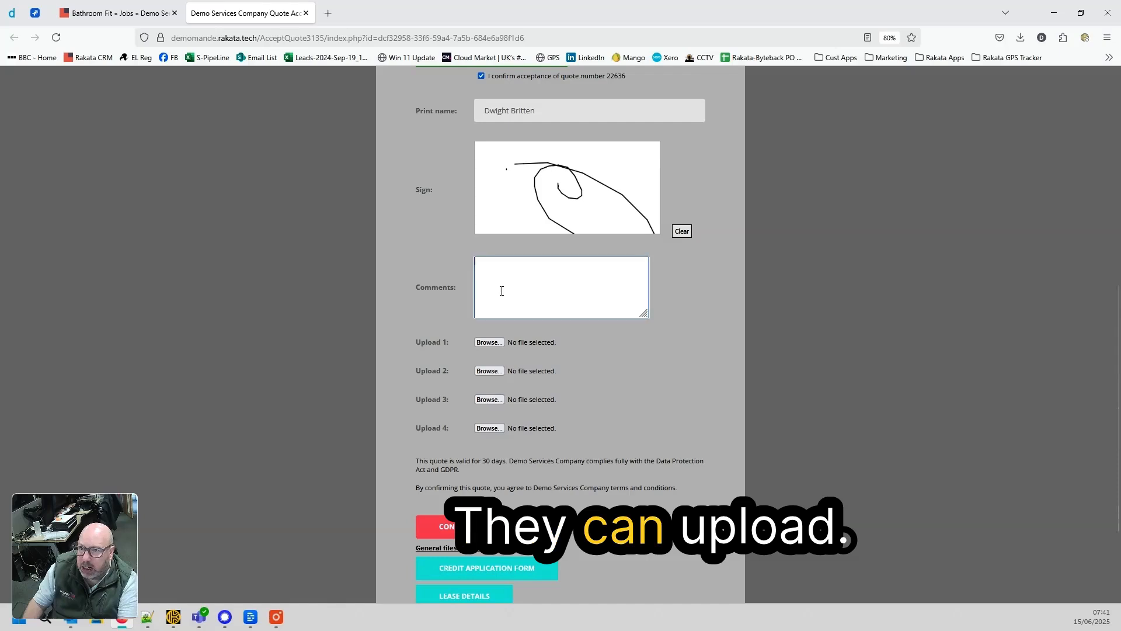
pyautogui.write('Please pr')
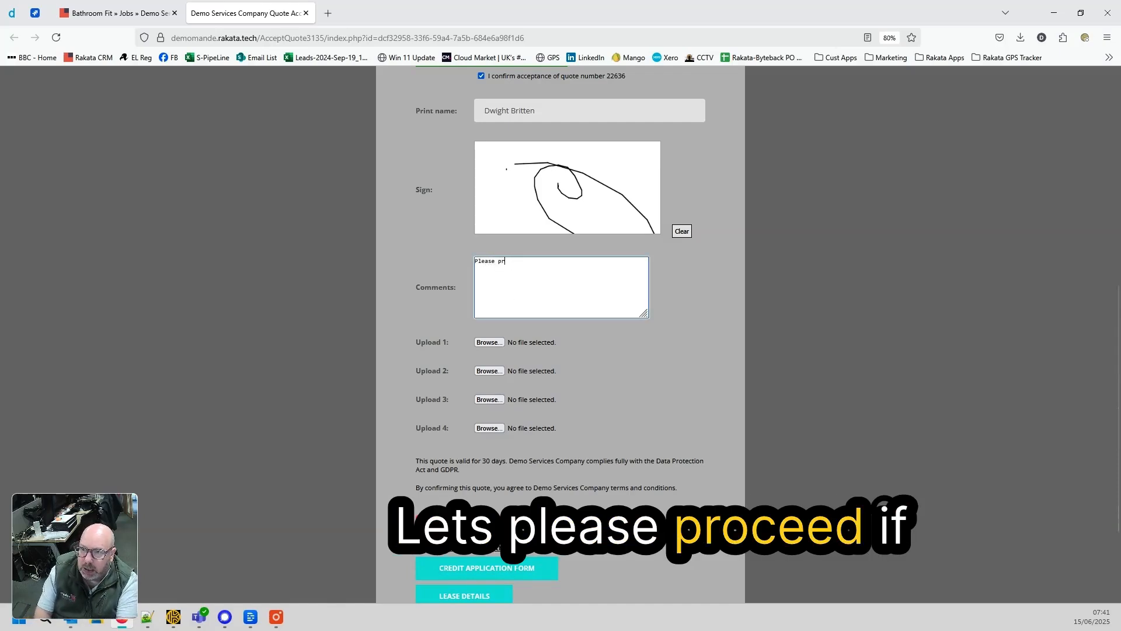
pyautogui.write('oceed')
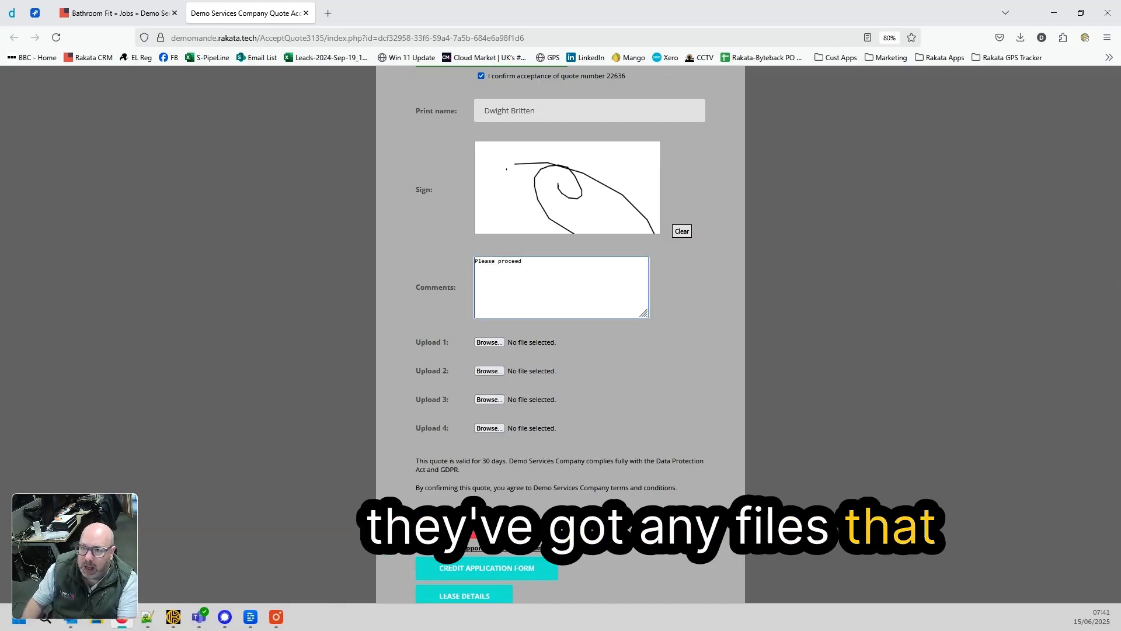
# Attach logo.png as Upload 1 on the acceptance form and submit the quote confirmation.
pyautogui.click(489, 343)
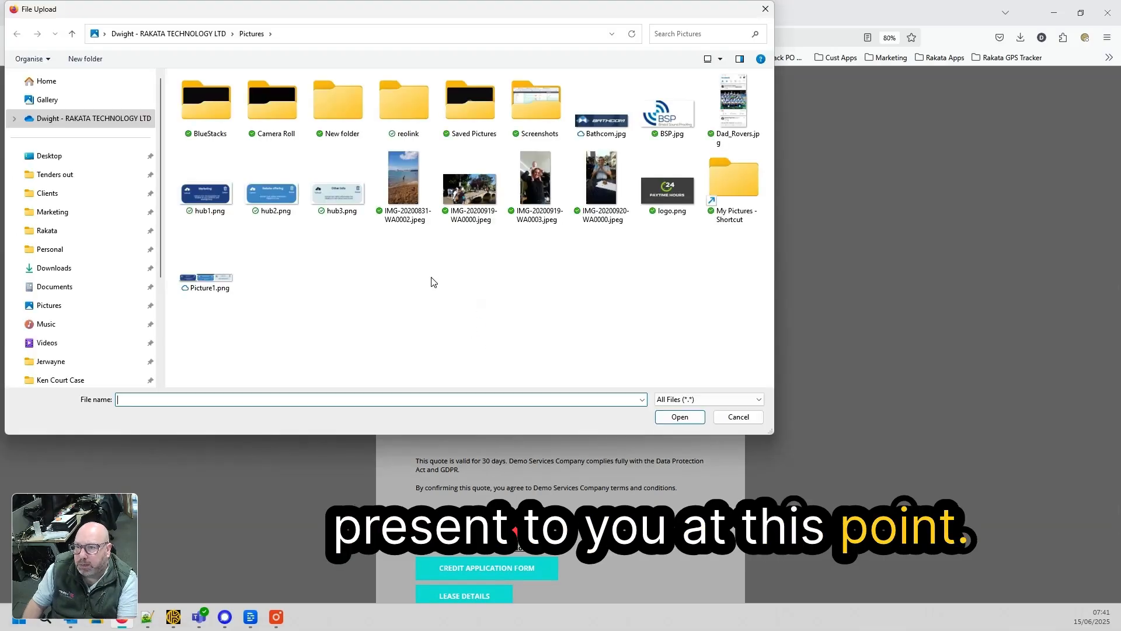
pyautogui.click(668, 188)
pyautogui.click(679, 416)
pyautogui.scroll(-3, 467, 403)
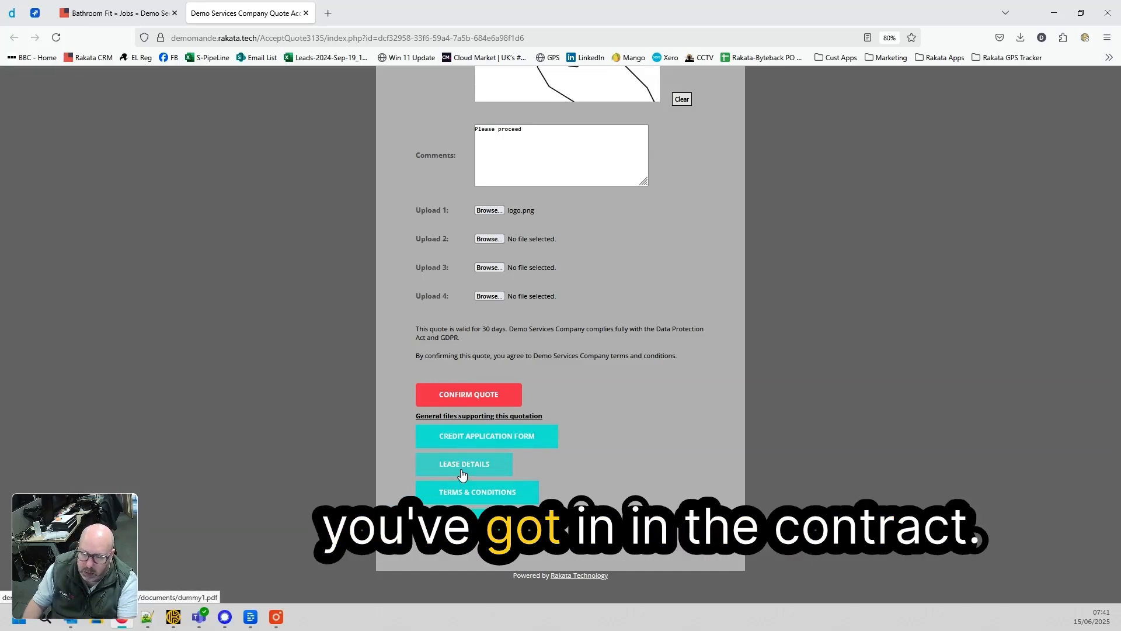
pyautogui.click(470, 395)
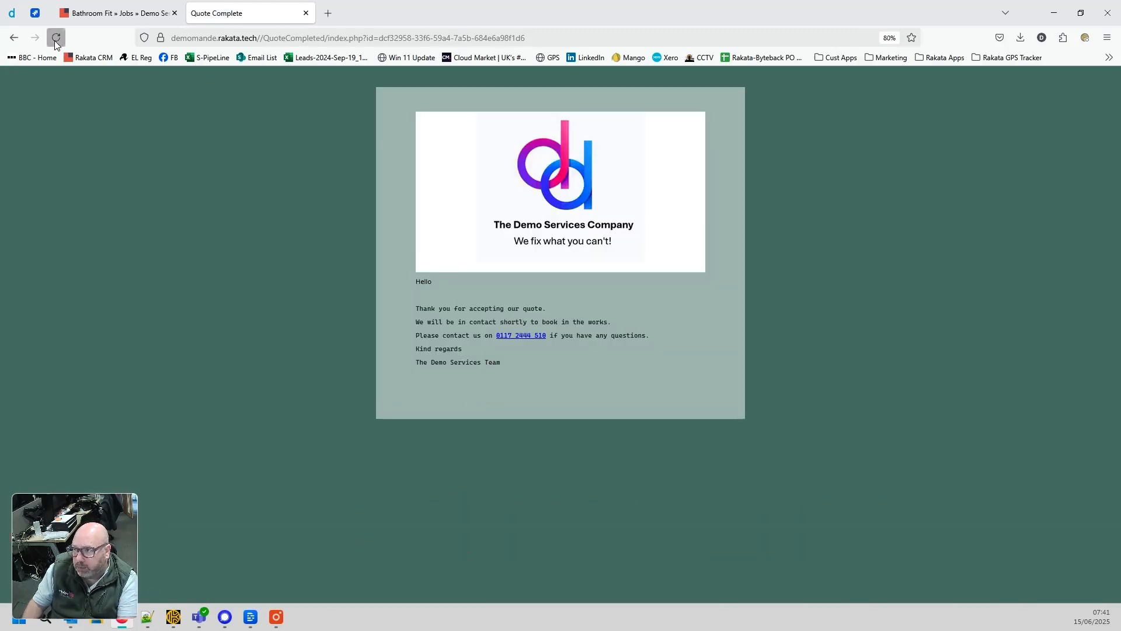
# Return to the Bathroom Fit job, reload it and check the quote's status in the financials.
pyautogui.click(114, 13)
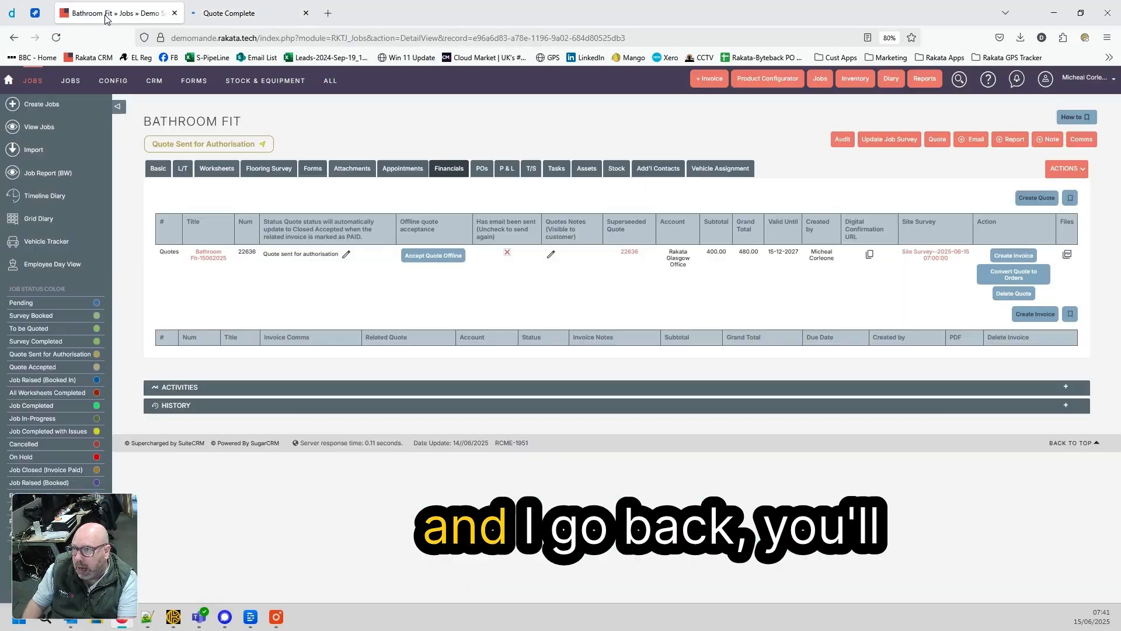
pyautogui.click(56, 38)
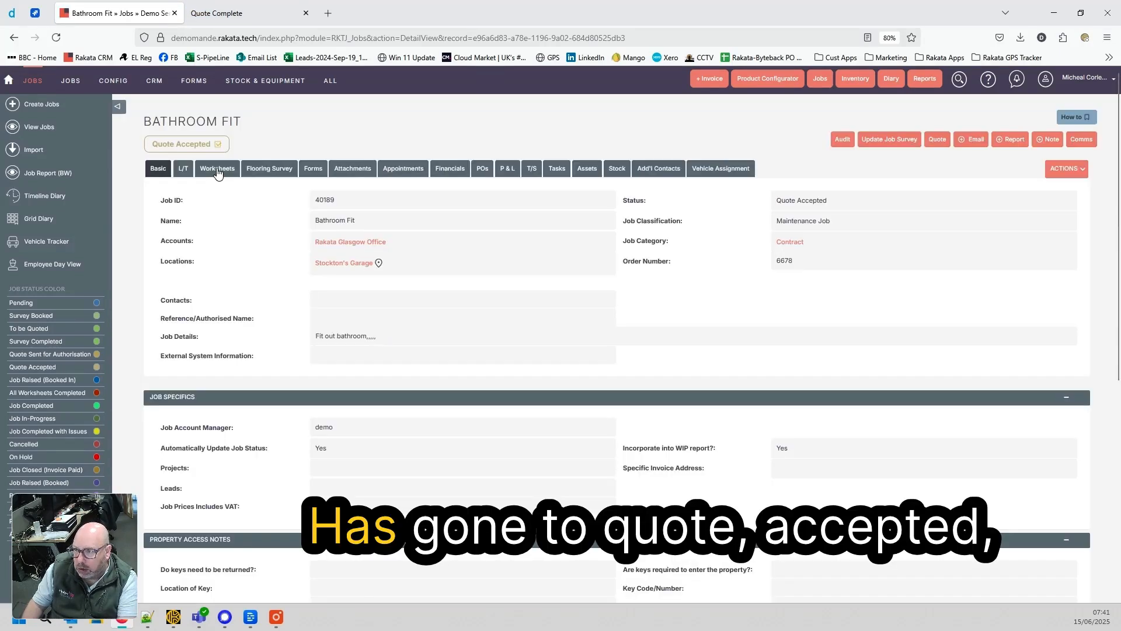
pyautogui.click(447, 169)
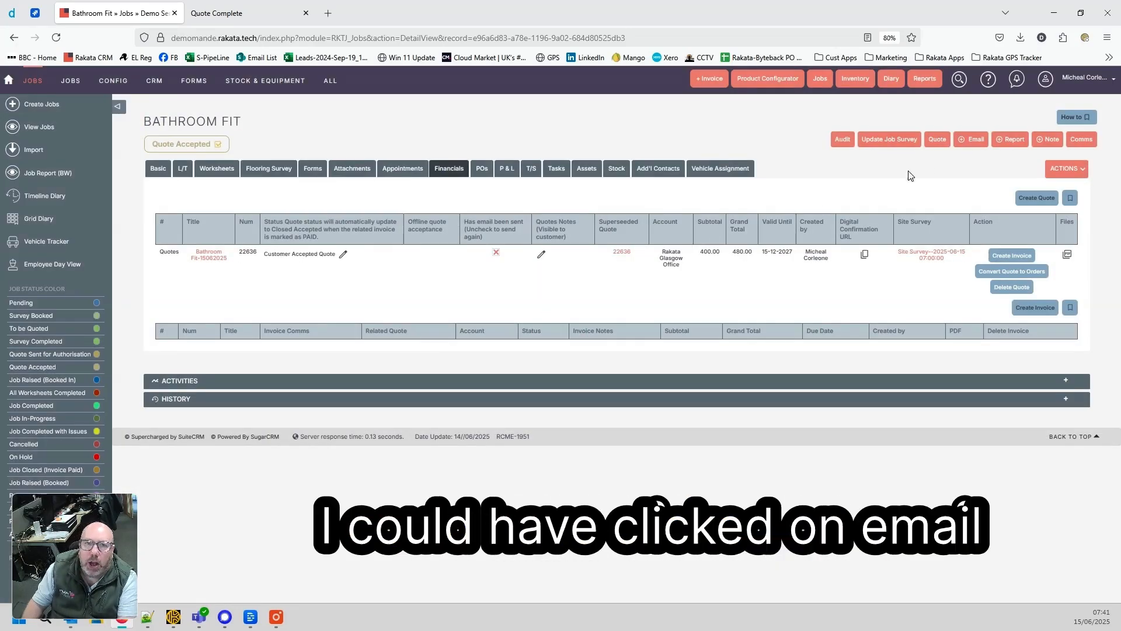
# Draft a job email from the Send Email Quote template with the Bathroom Fit-15062025 quote attached, and close it unsent.
pyautogui.click(971, 141)
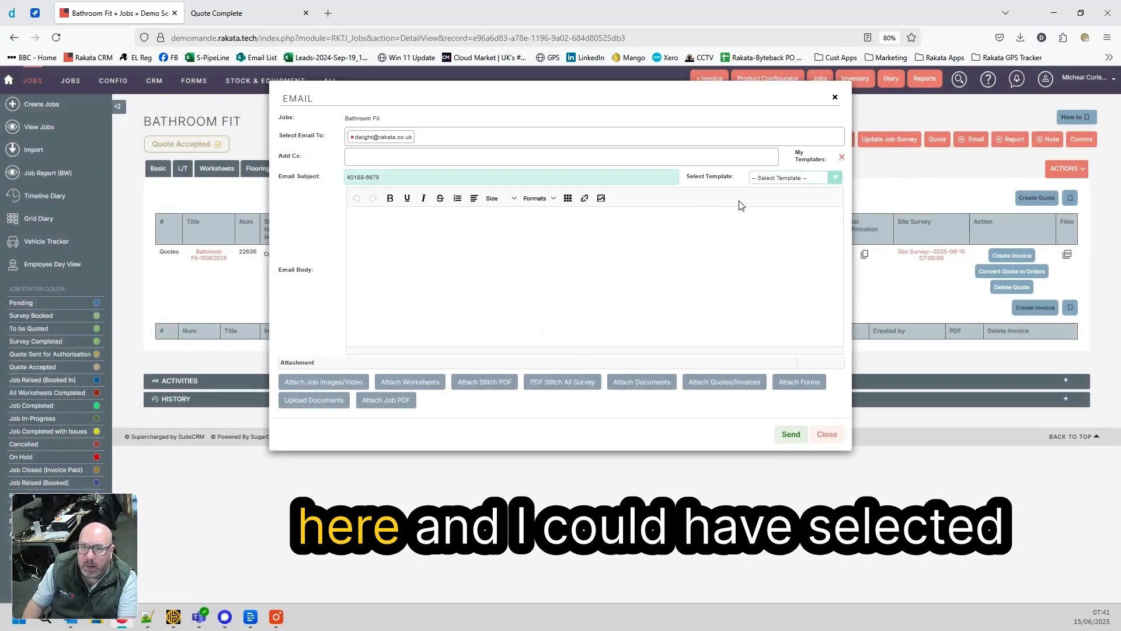
pyautogui.click(795, 179)
pyautogui.click(792, 203)
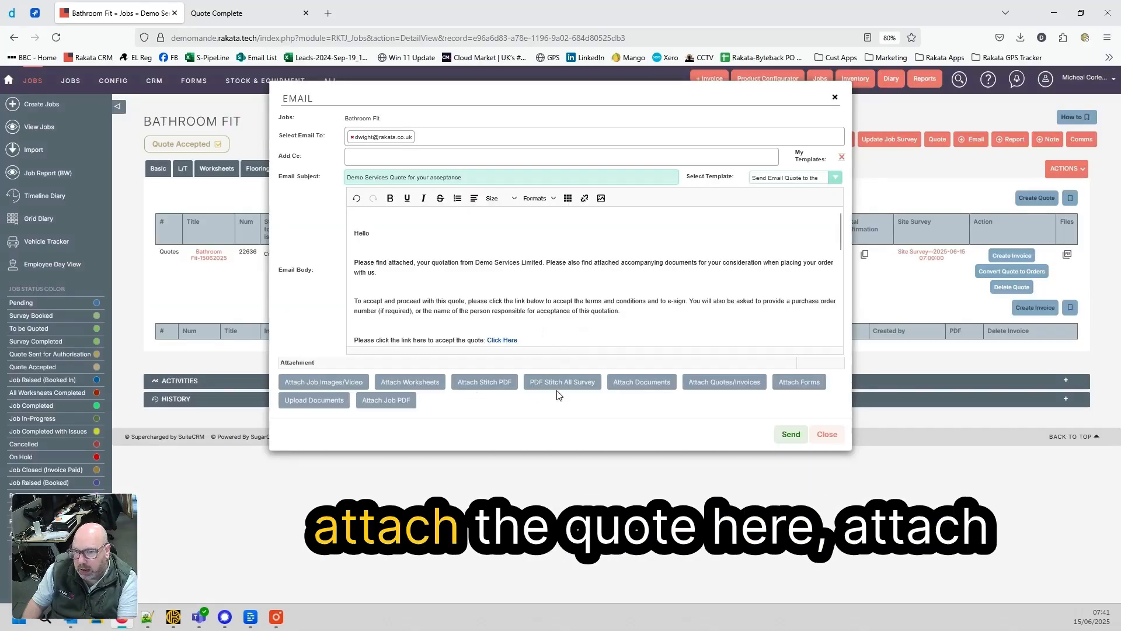
pyautogui.click(709, 385)
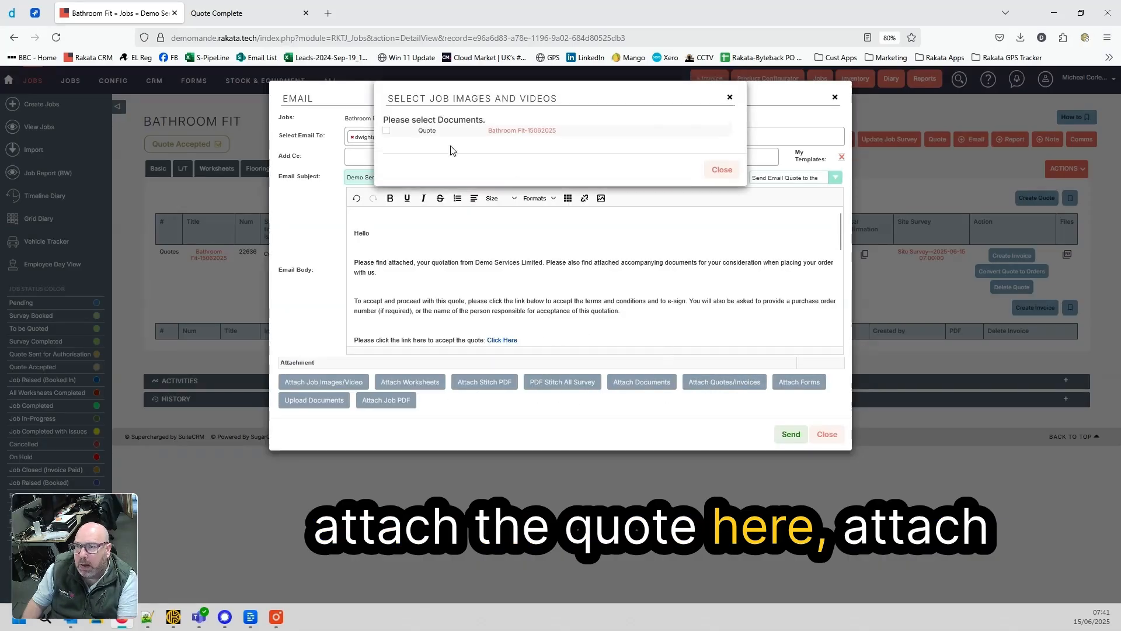
pyautogui.click(388, 132)
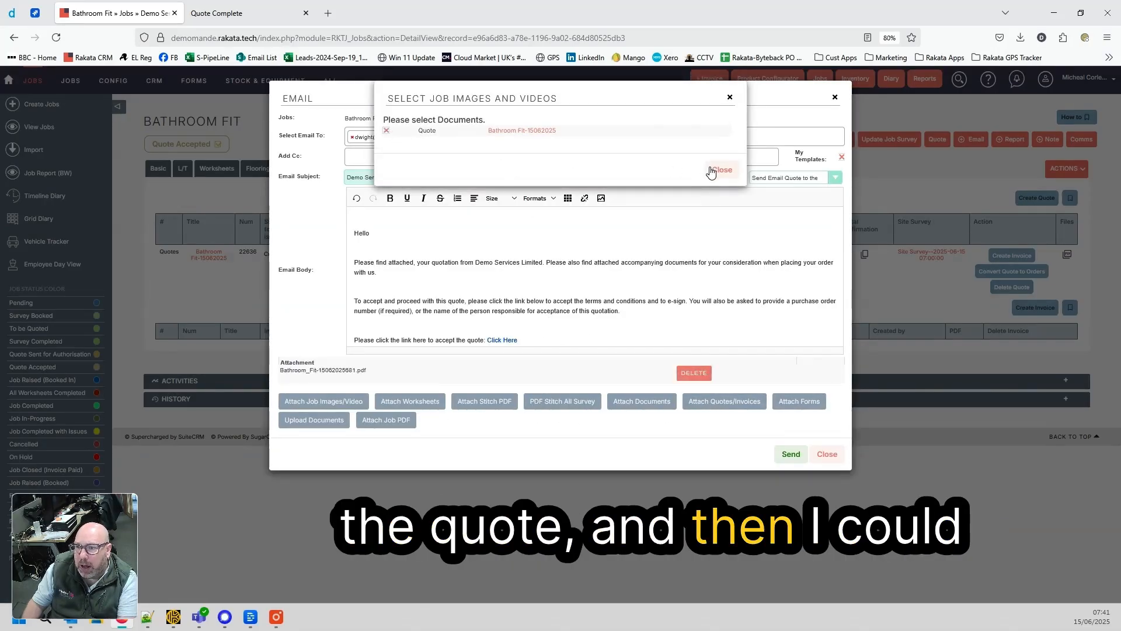
pyautogui.click(718, 170)
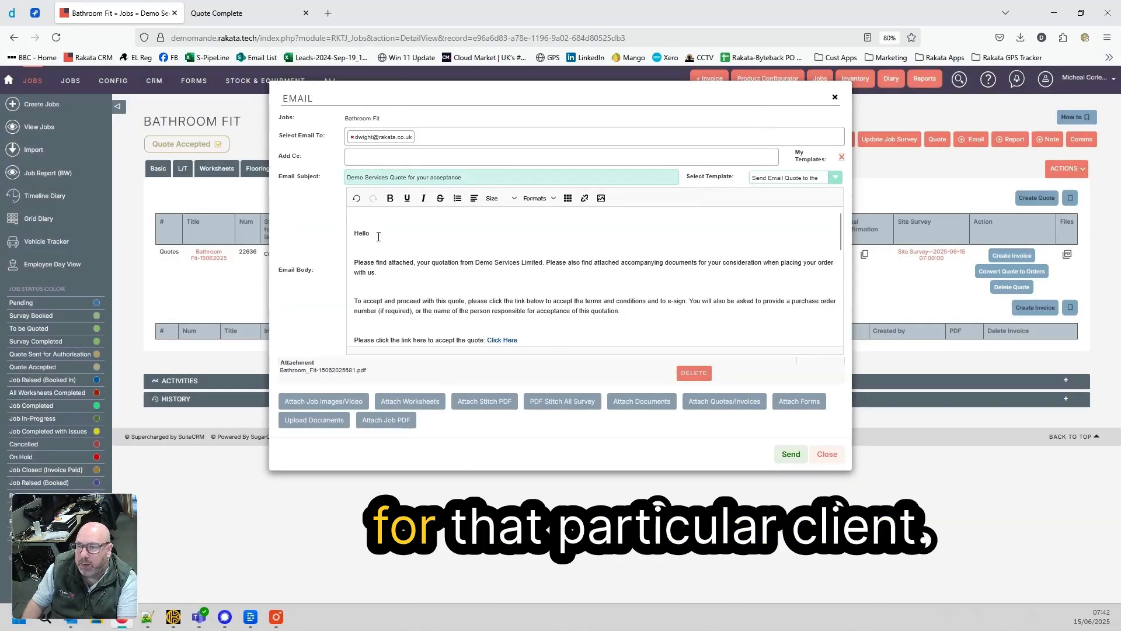
pyautogui.click(823, 457)
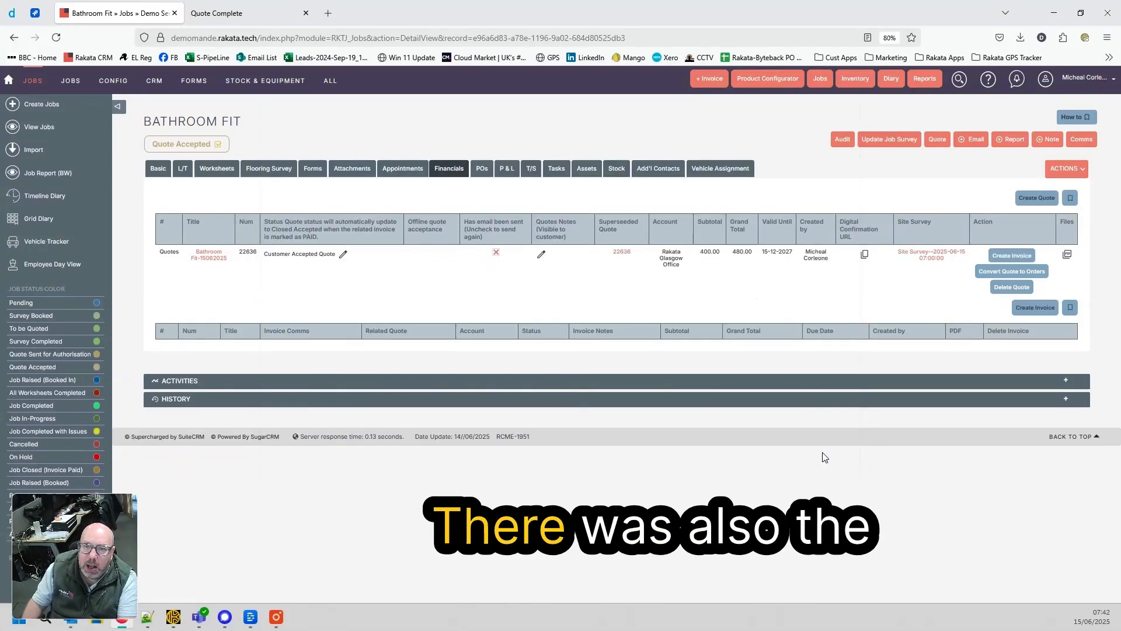
# Set the quote's stage back to Quote in Creation and submit the change.
pyautogui.click(344, 255)
pyautogui.click(250, 117)
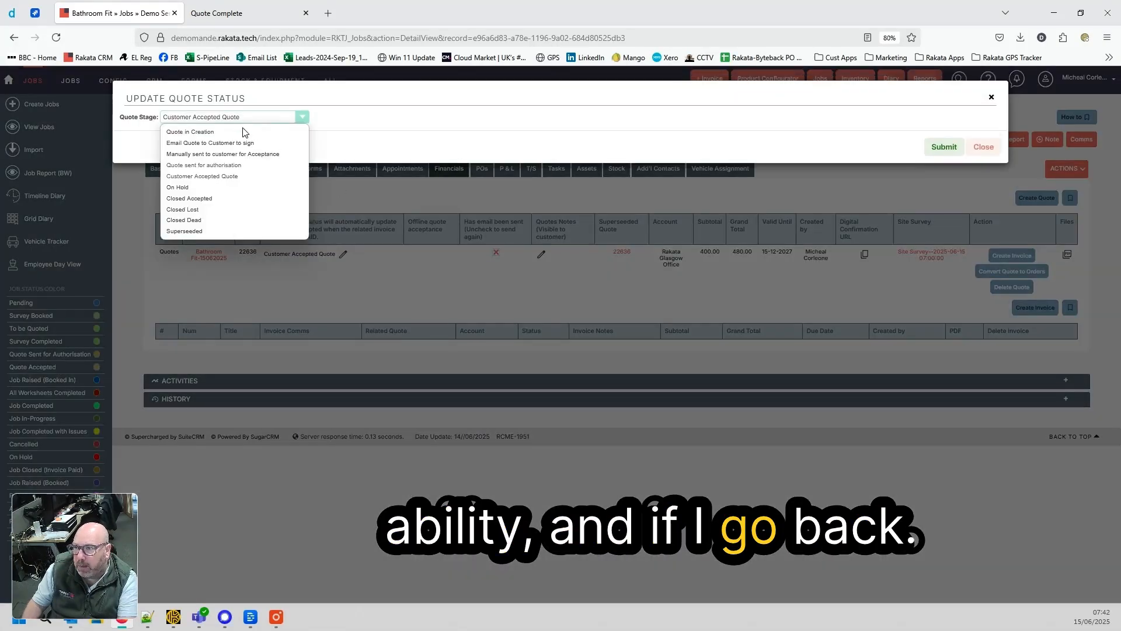
pyautogui.click(244, 126)
pyautogui.click(940, 147)
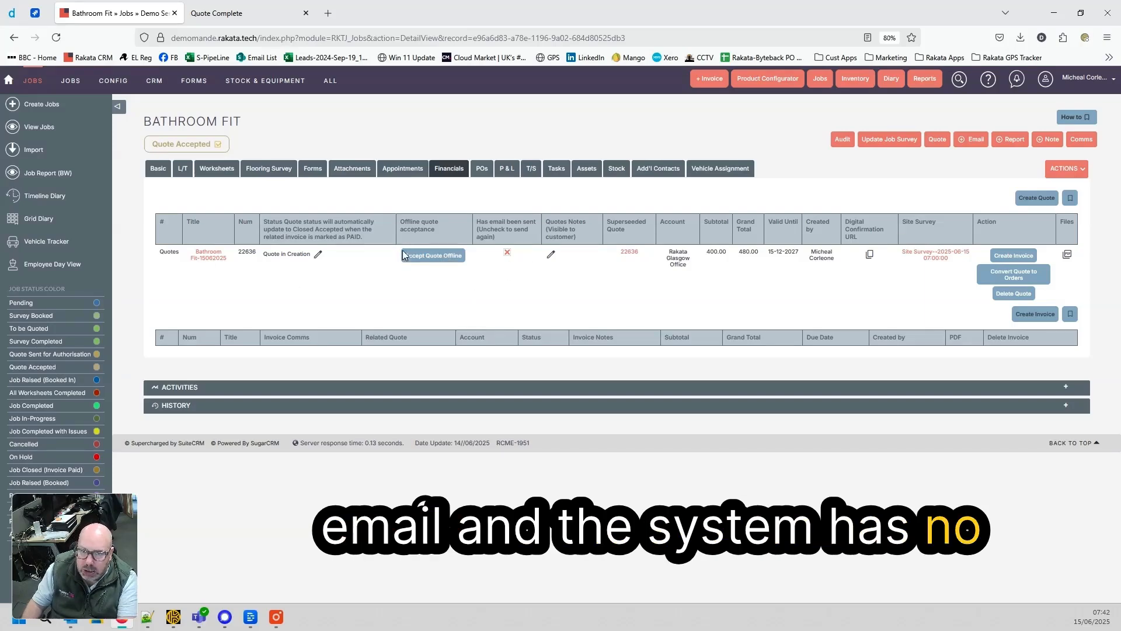
# Accept the quote offline with the comment "Customer has accepted..." and submit it.
pyautogui.click(435, 261)
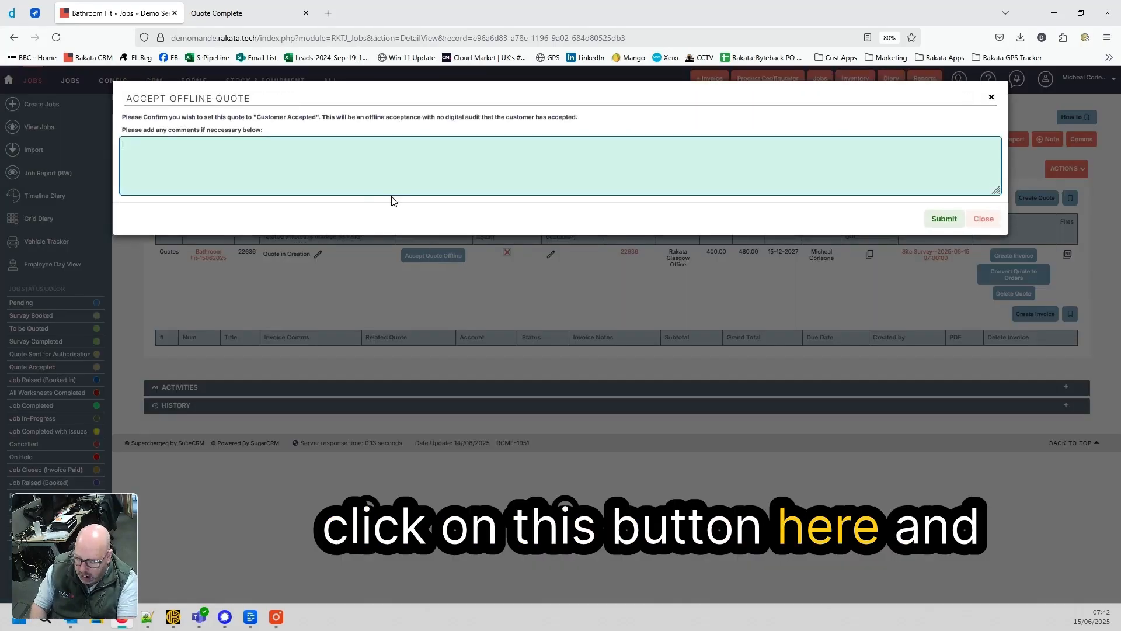
pyautogui.write('Customer has a')
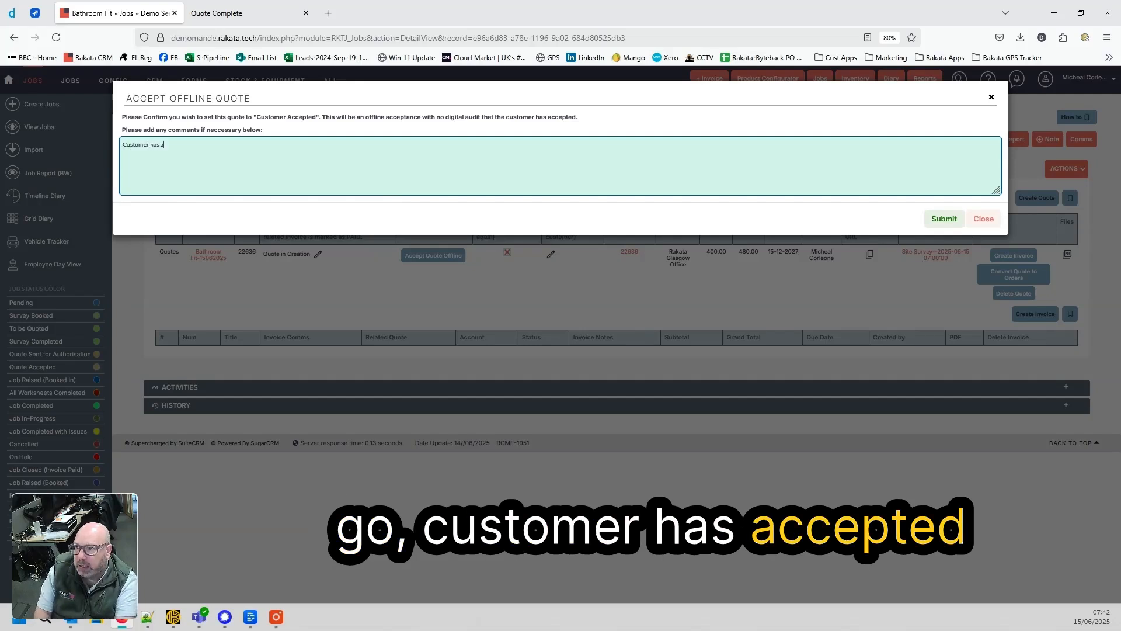
pyautogui.write('ccepted...')
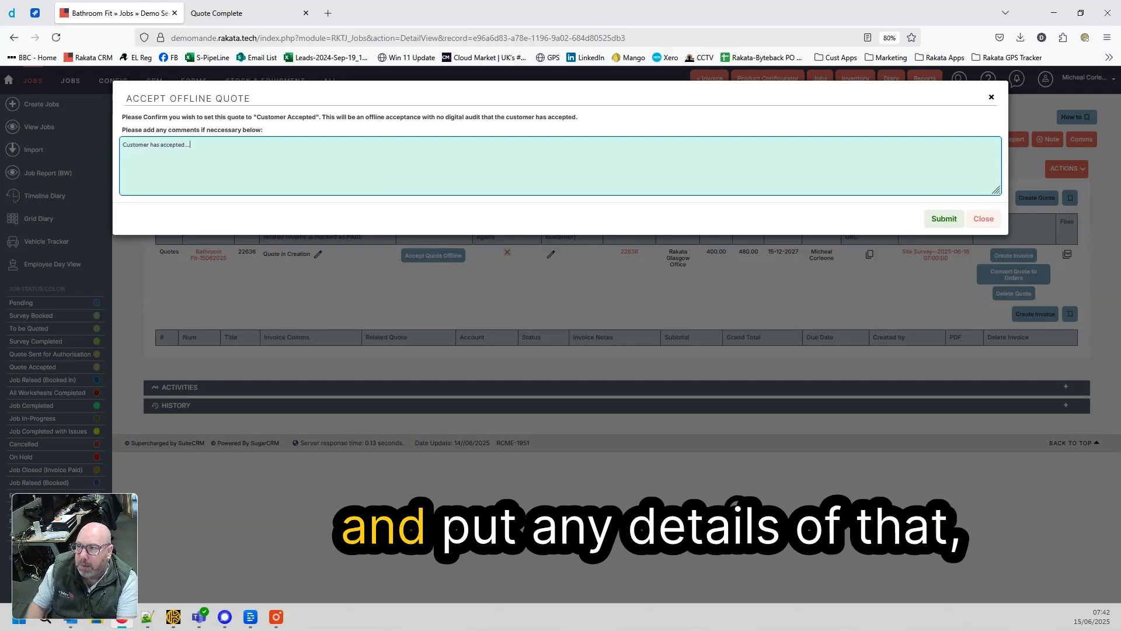
pyautogui.click(944, 218)
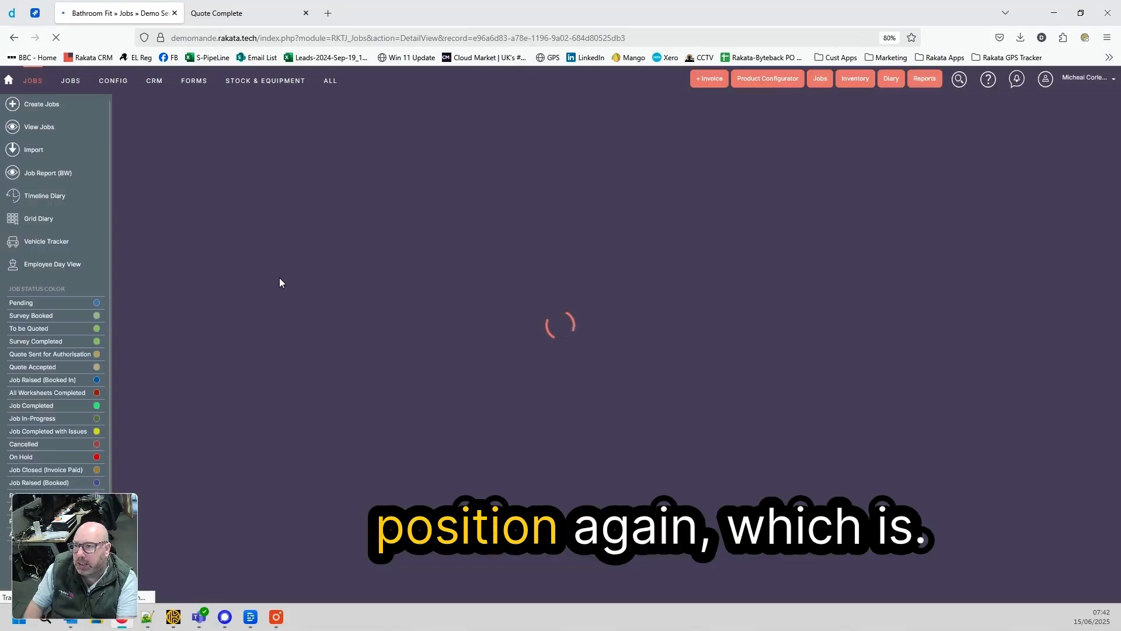